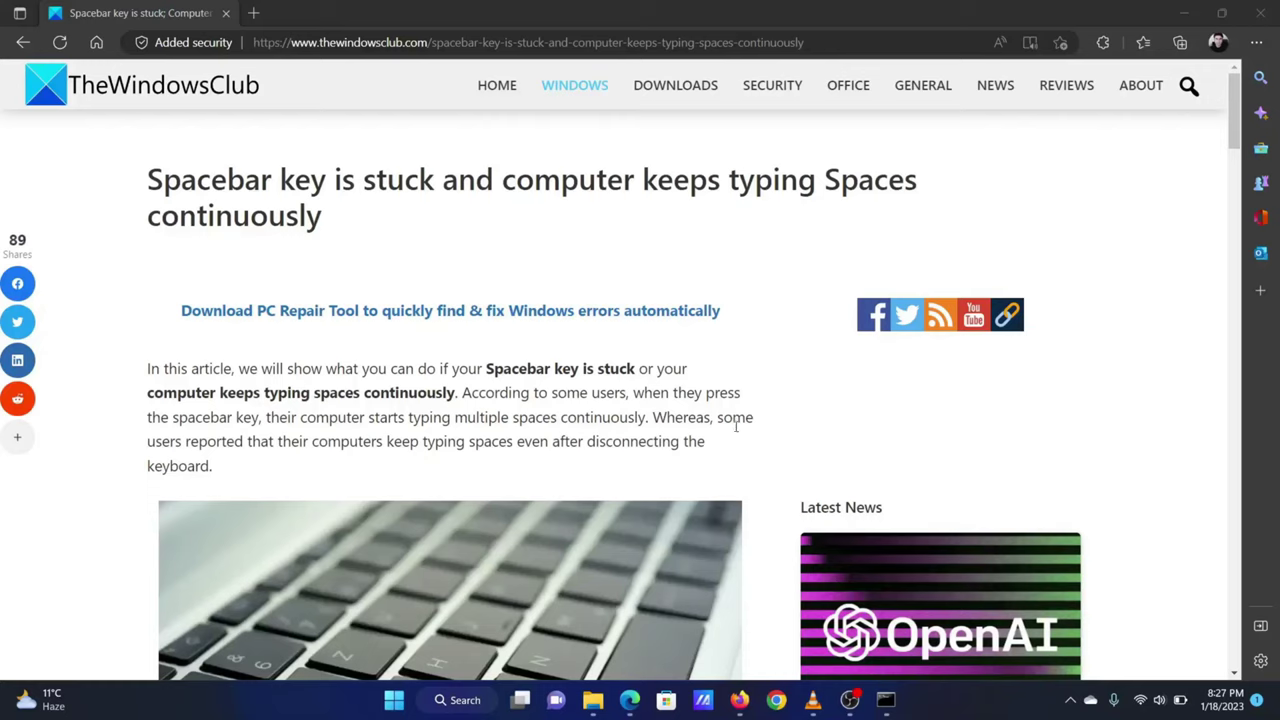
Step: Examine the article on the stuck spacebar key and its numbered list of suggested fixes, including the physical check and Keyboard Troubleshooter
{"action": "left_click_drag", "start_coordinate": [260, 178], "coordinate": [607, 180]}
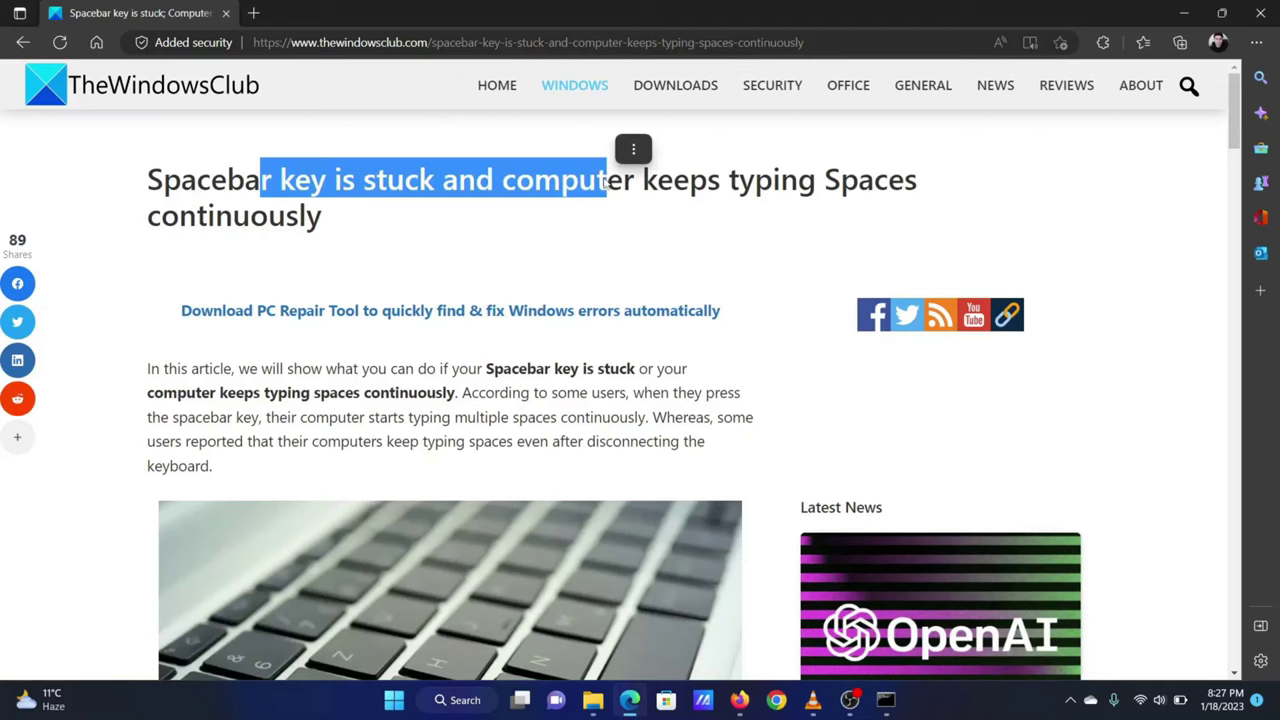
{"action": "scroll", "coordinate": [614, 463], "scroll_direction": "down", "scroll_amount": 5}
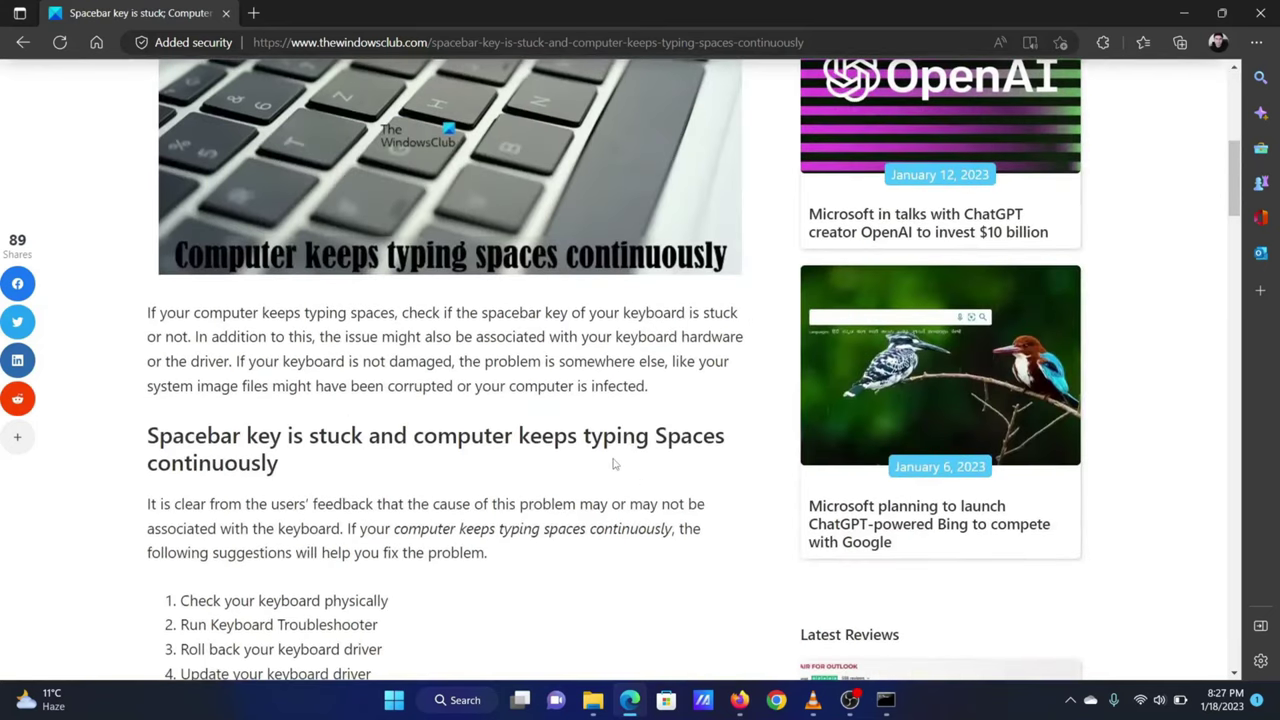
{"action": "scroll", "coordinate": [614, 463], "scroll_direction": "down", "scroll_amount": 2}
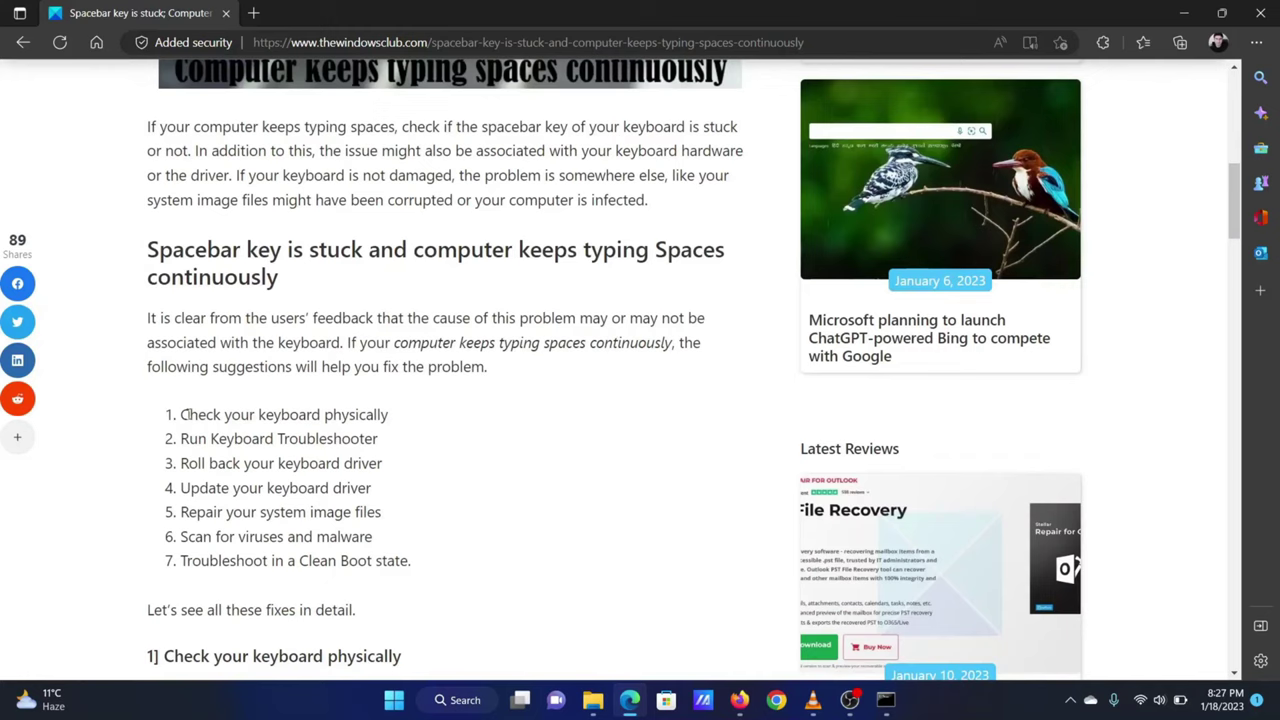
{"action": "left_click_drag", "start_coordinate": [187, 414], "coordinate": [383, 418]}
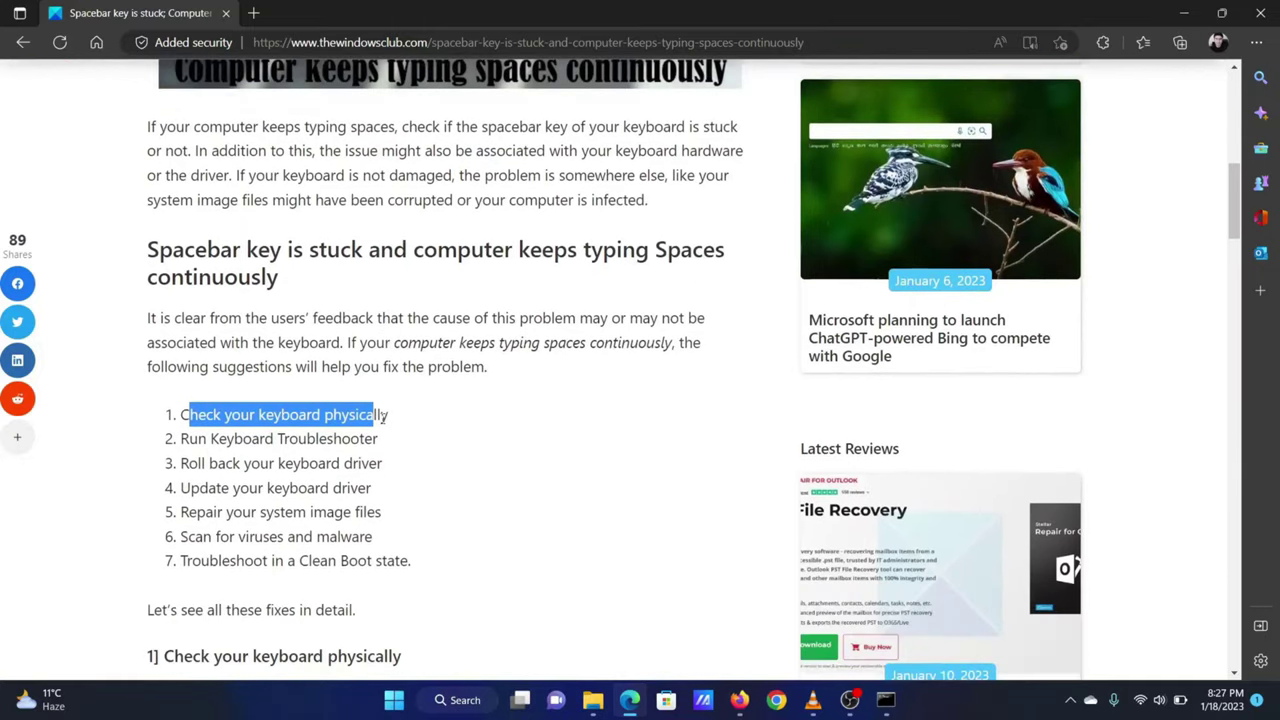
{"action": "scroll", "coordinate": [383, 416], "scroll_direction": "down", "scroll_amount": 1}
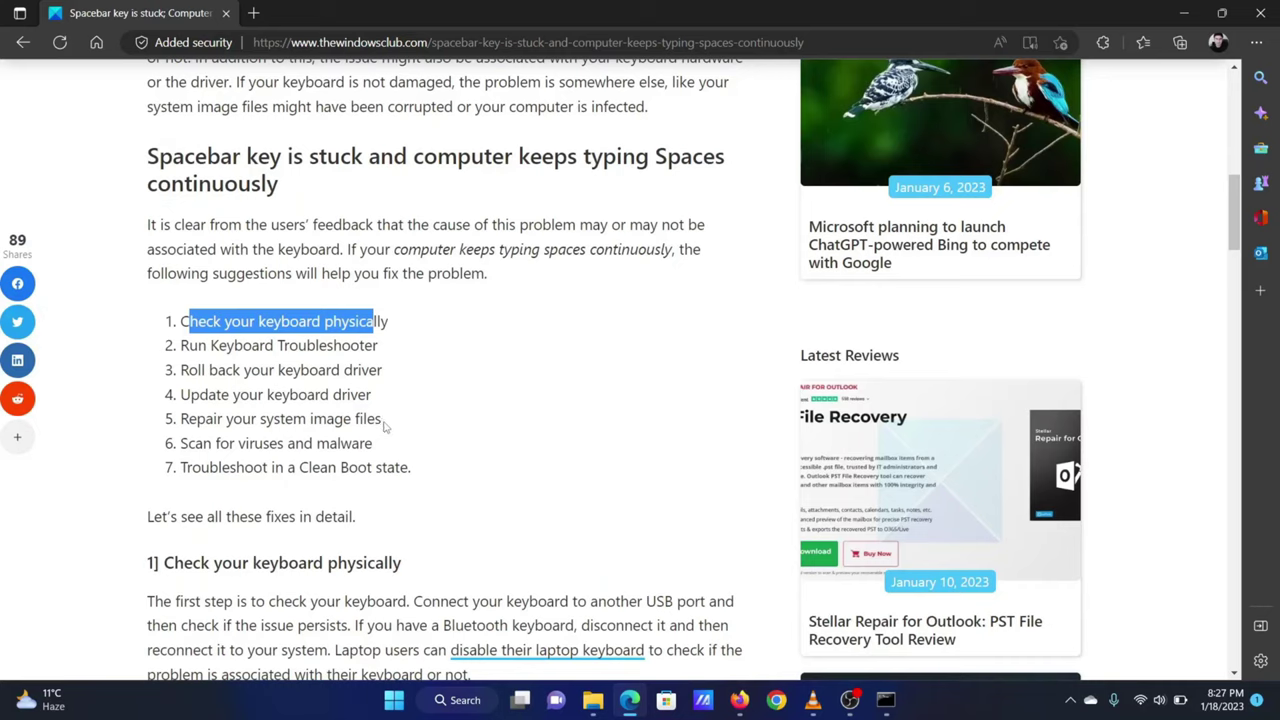
{"action": "left_click", "coordinate": [565, 388]}
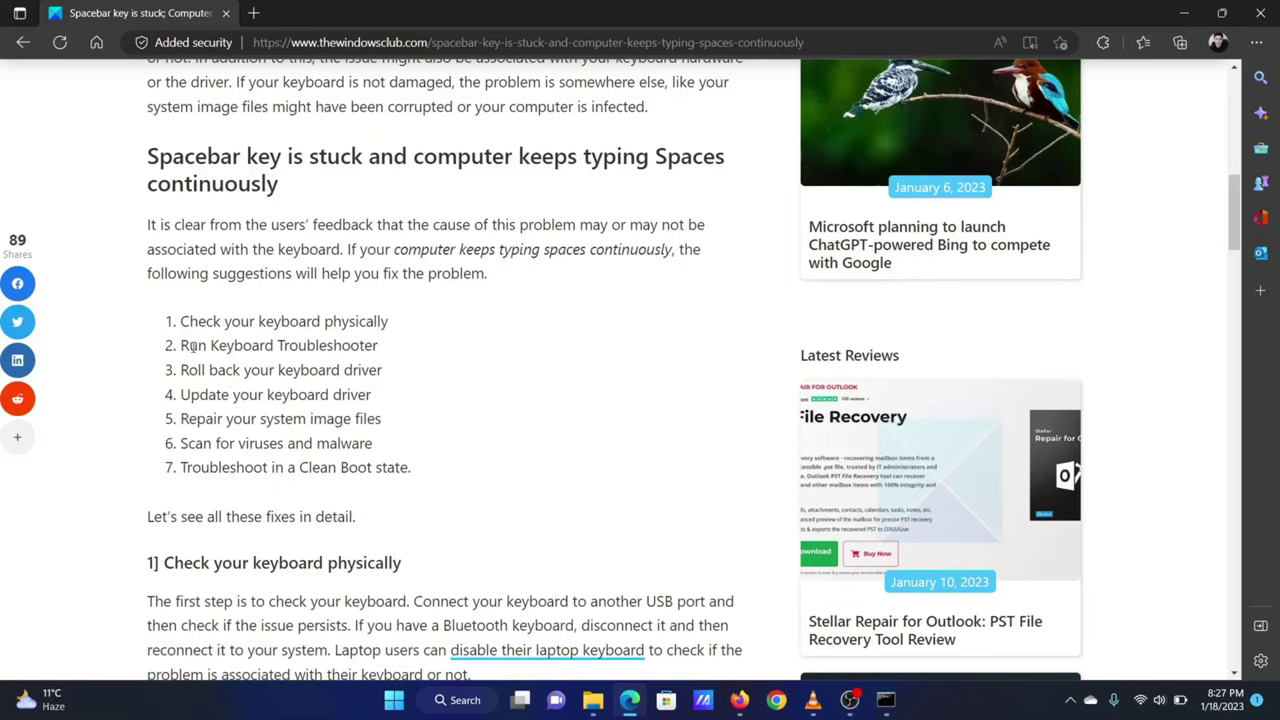
{"action": "left_click_drag", "start_coordinate": [189, 346], "coordinate": [376, 346]}
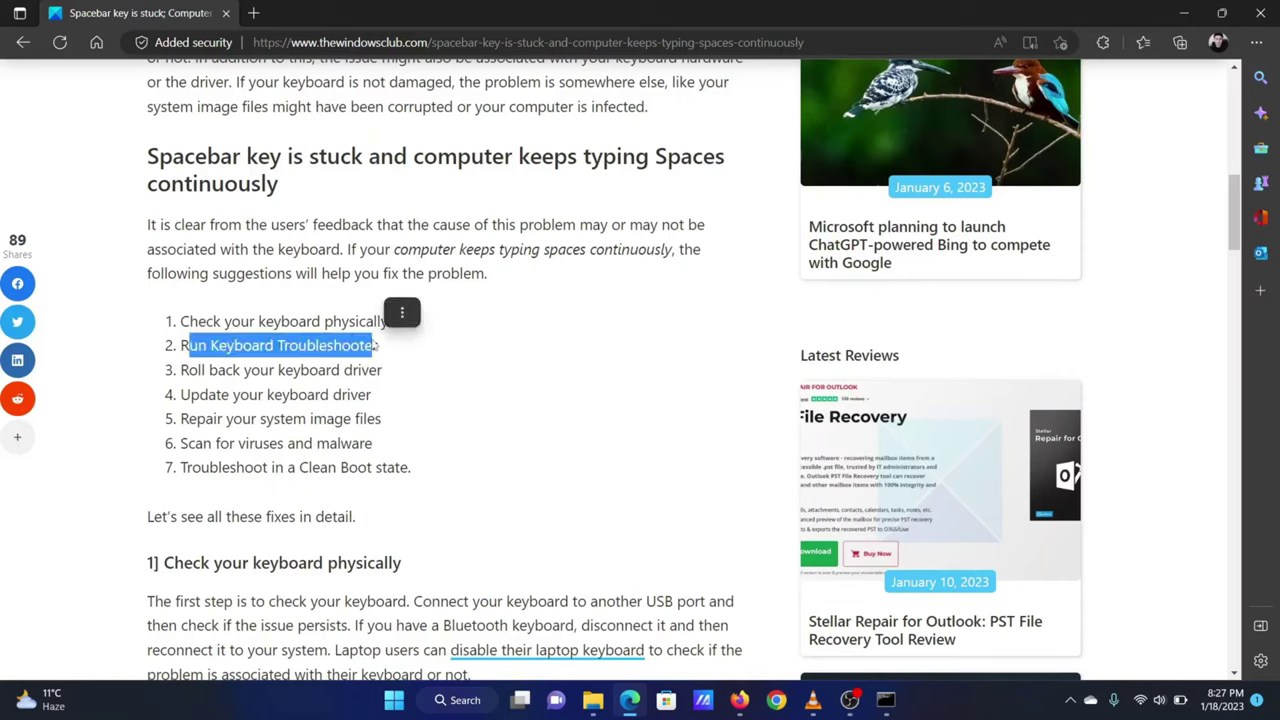
{"action": "left_click", "coordinate": [519, 386]}
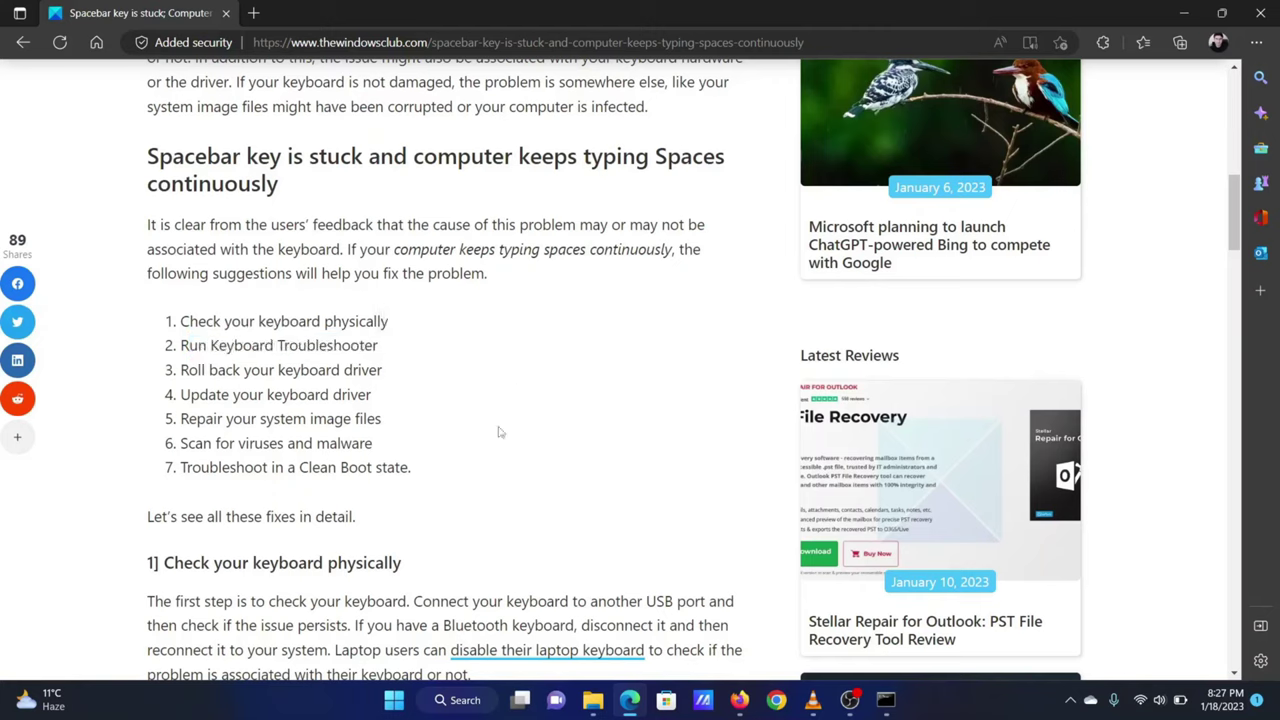
Step: Run the Keyboard troubleshooter from the other troubleshooters in the Windows system settings
{"action": "right_click", "coordinate": [396, 692]}
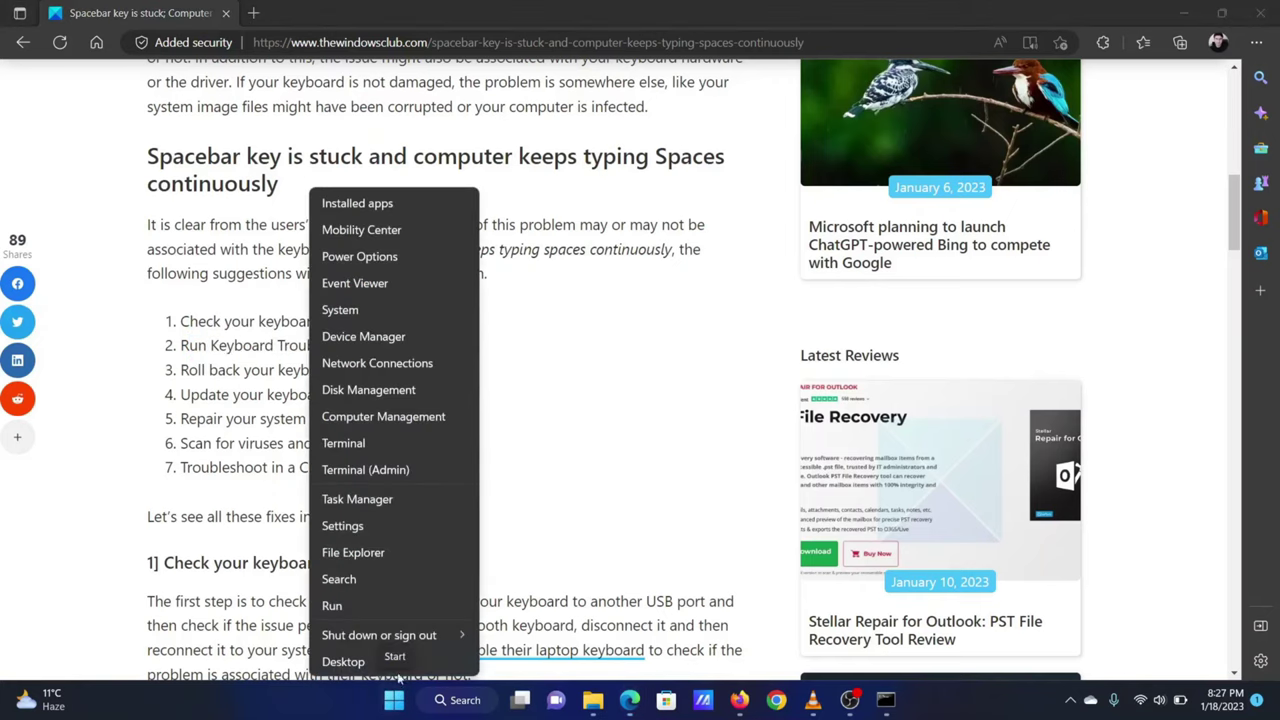
{"action": "left_click", "coordinate": [404, 537]}
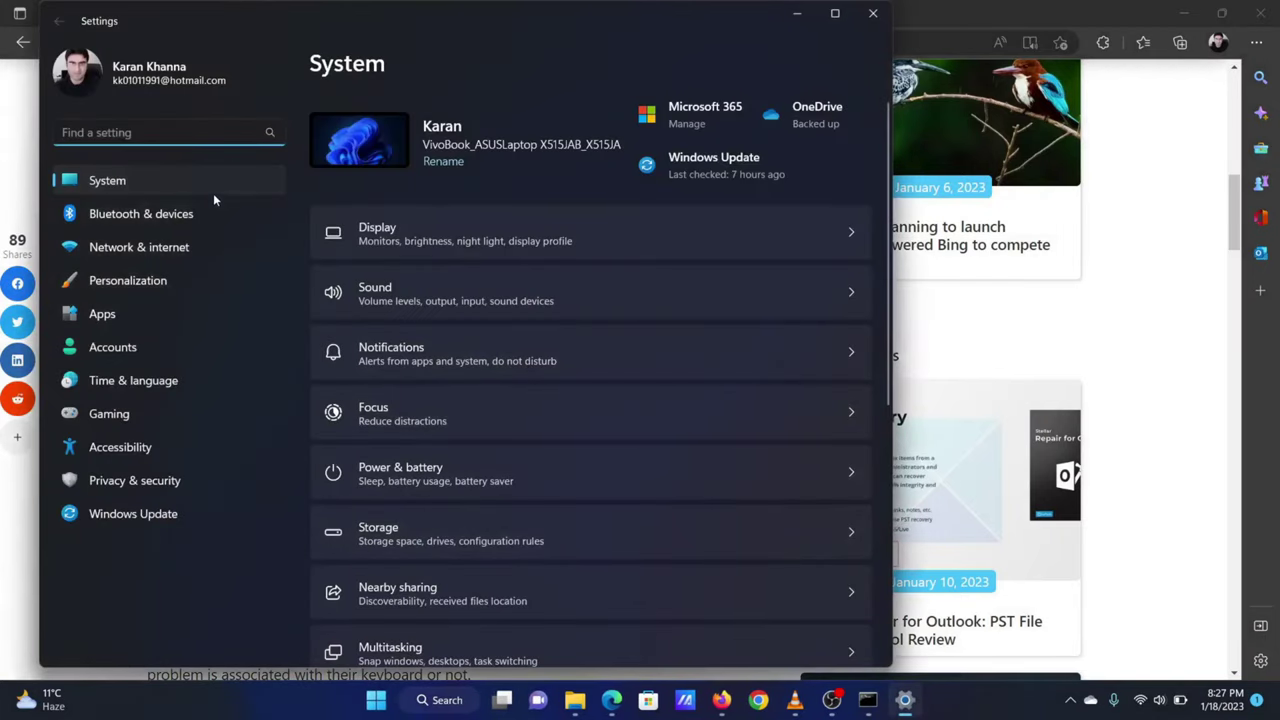
{"action": "left_click", "coordinate": [213, 188]}
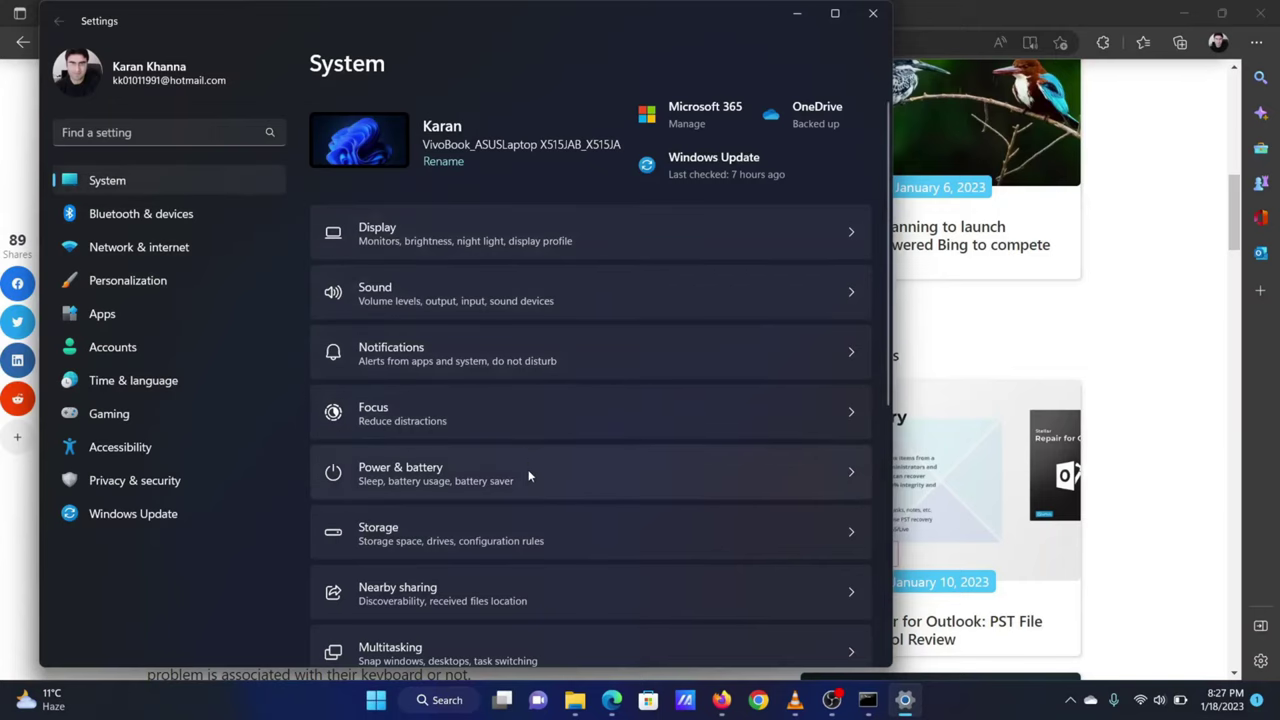
{"action": "scroll", "coordinate": [529, 485], "scroll_direction": "down", "scroll_amount": 5}
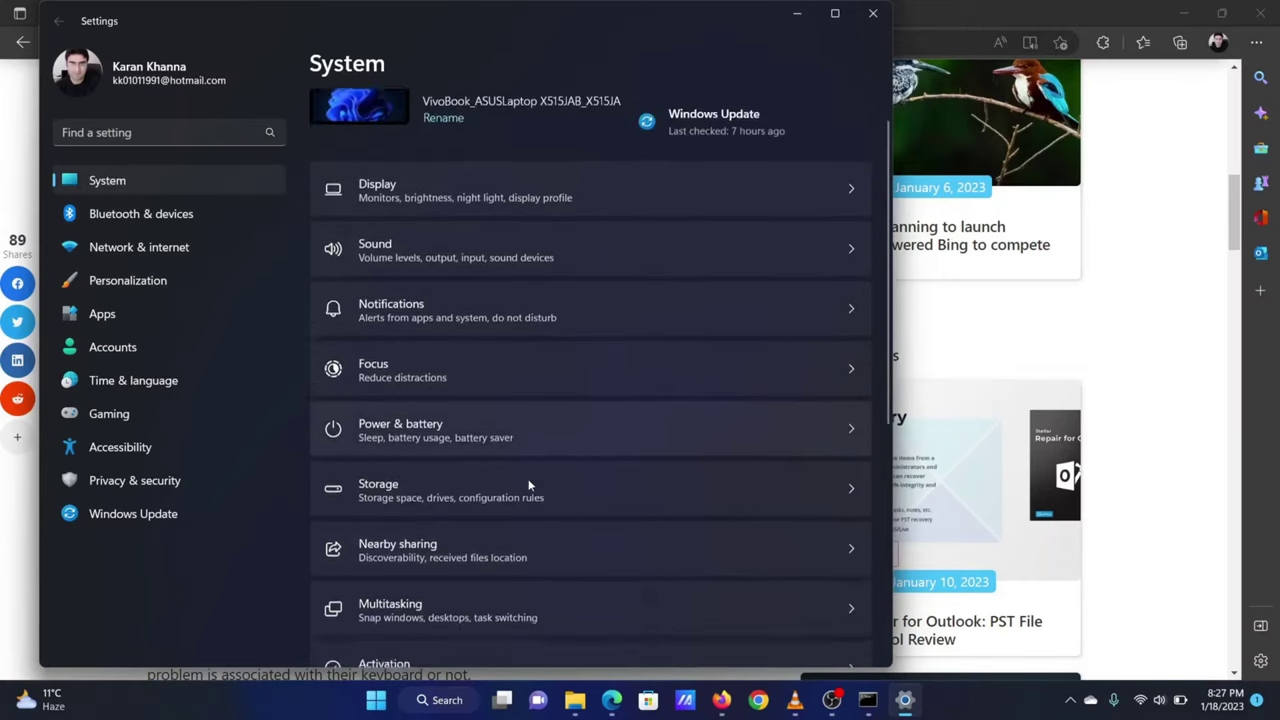
{"action": "left_click", "coordinate": [534, 444]}
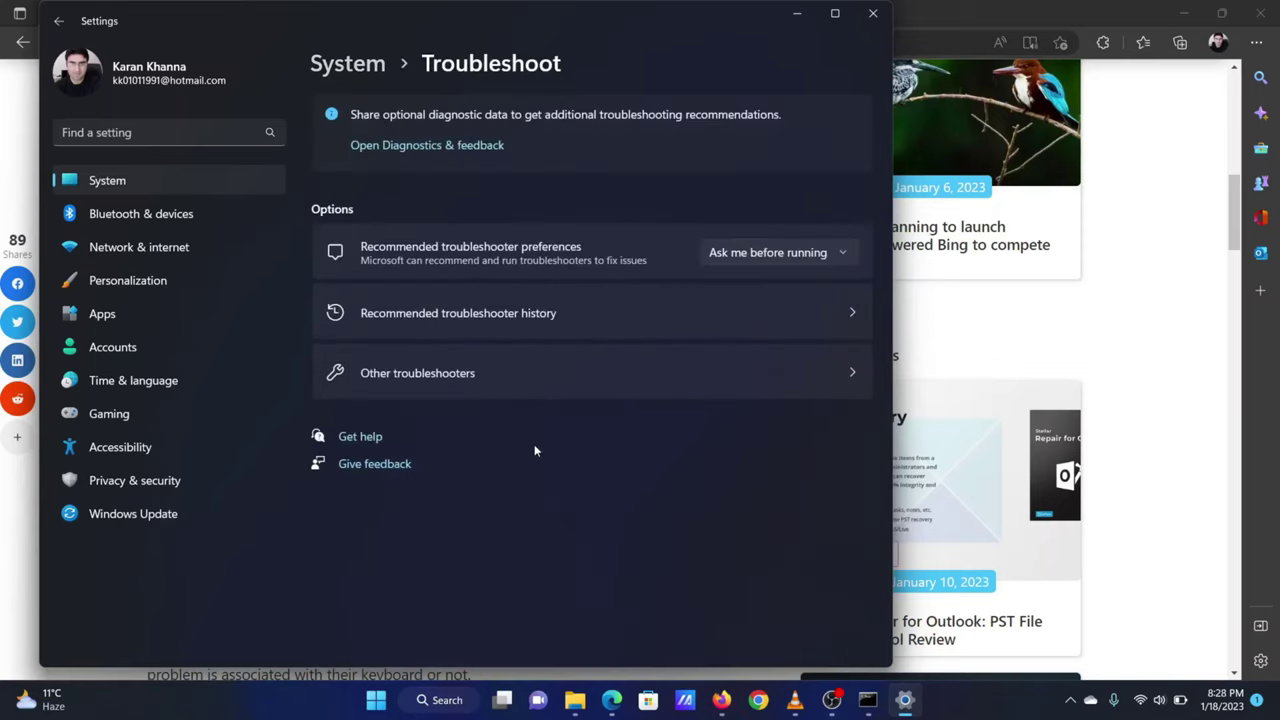
{"action": "left_click", "coordinate": [542, 378]}
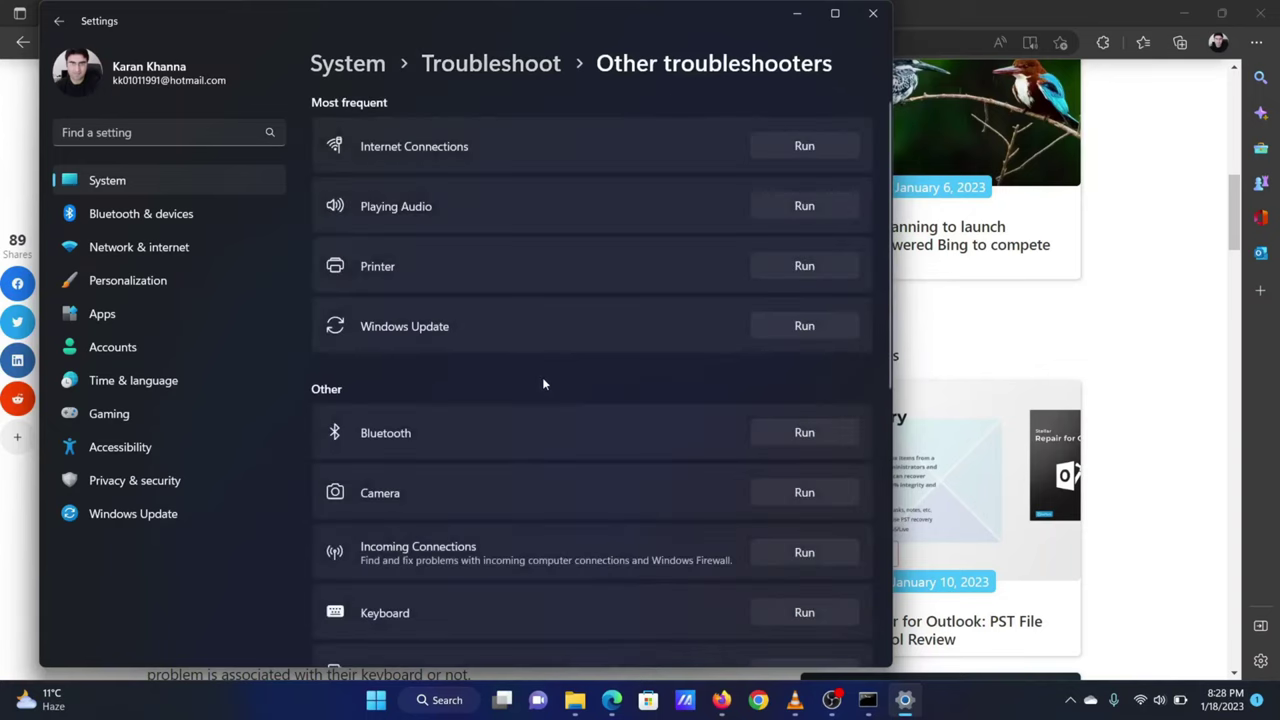
{"action": "scroll", "coordinate": [543, 383], "scroll_direction": "down", "scroll_amount": 5}
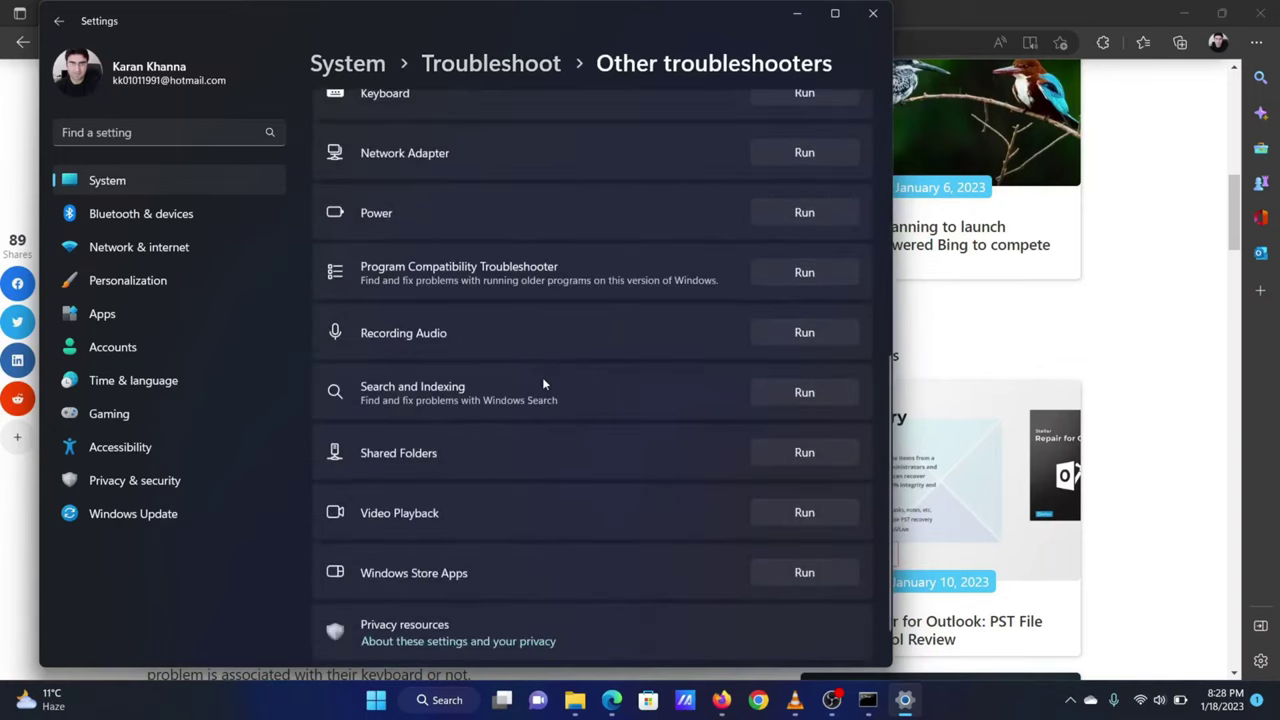
{"action": "scroll", "coordinate": [543, 384], "scroll_direction": "up", "scroll_amount": 3}
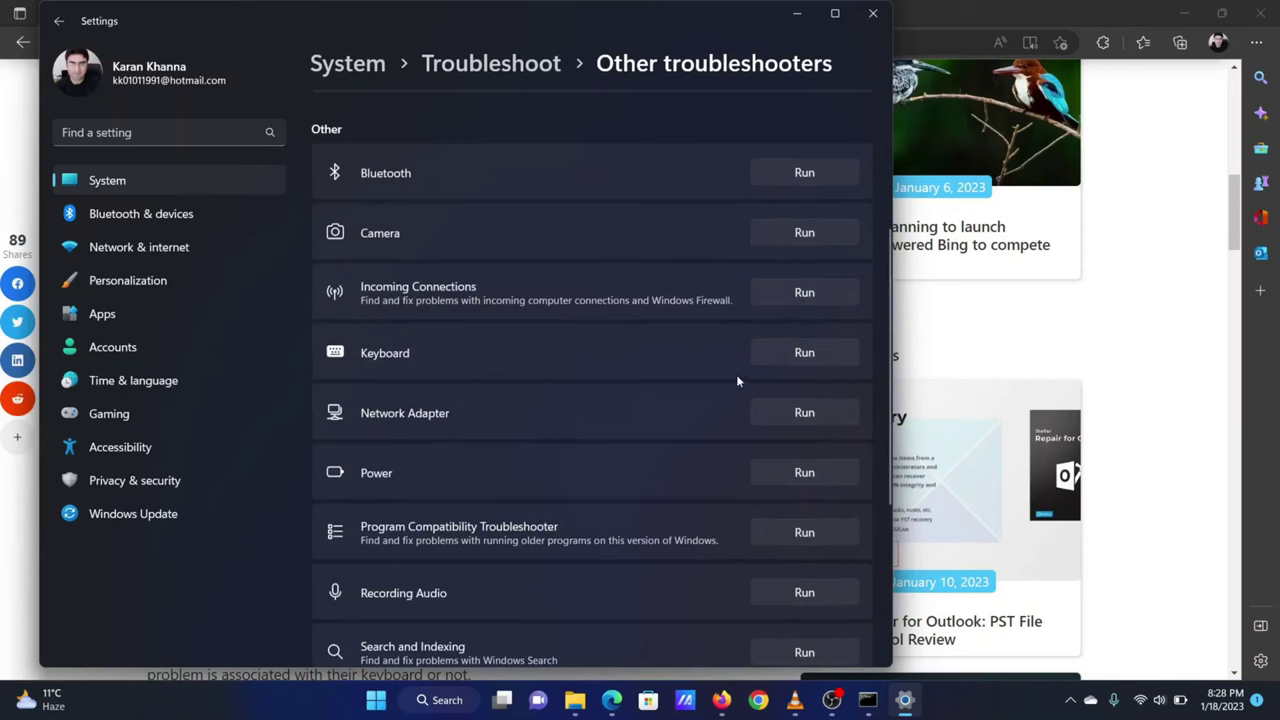
{"action": "left_click", "coordinate": [804, 353]}
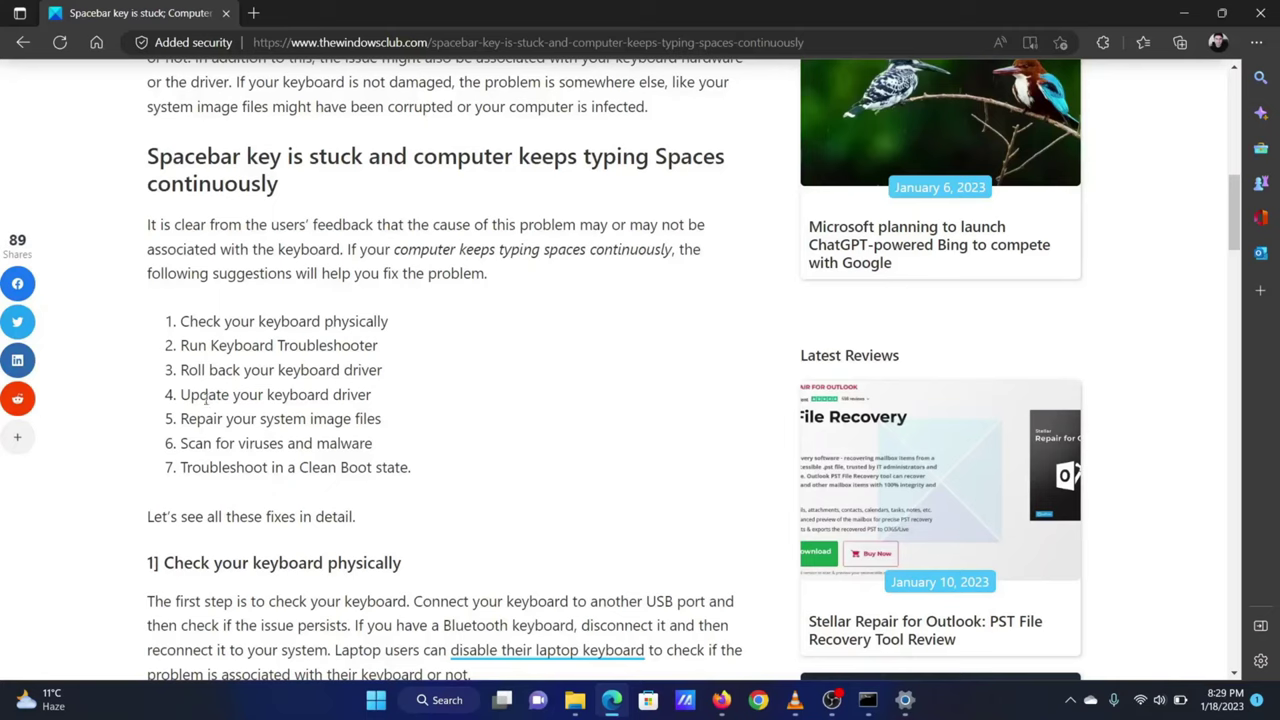
Step: Check for Windows updates in Settings as the fix for the keyboard driver, and close Settings
{"action": "left_click_drag", "start_coordinate": [190, 398], "coordinate": [370, 400]}
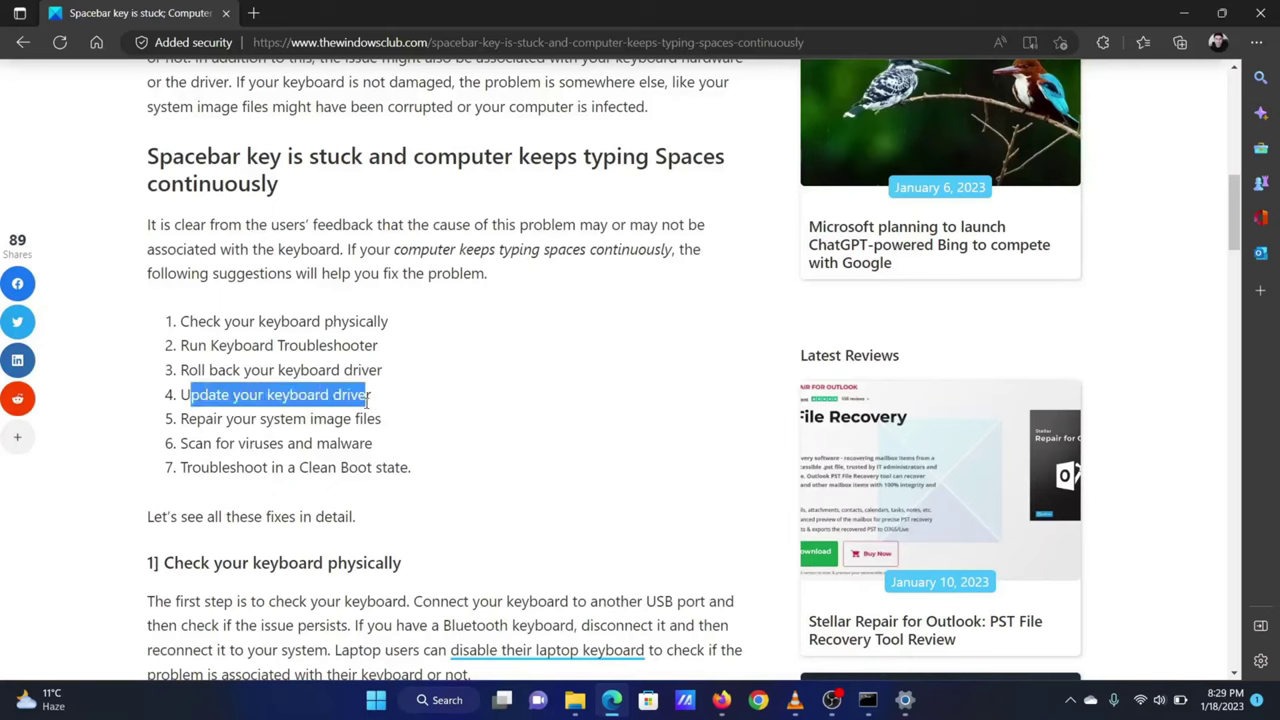
{"action": "left_click", "coordinate": [437, 418]}
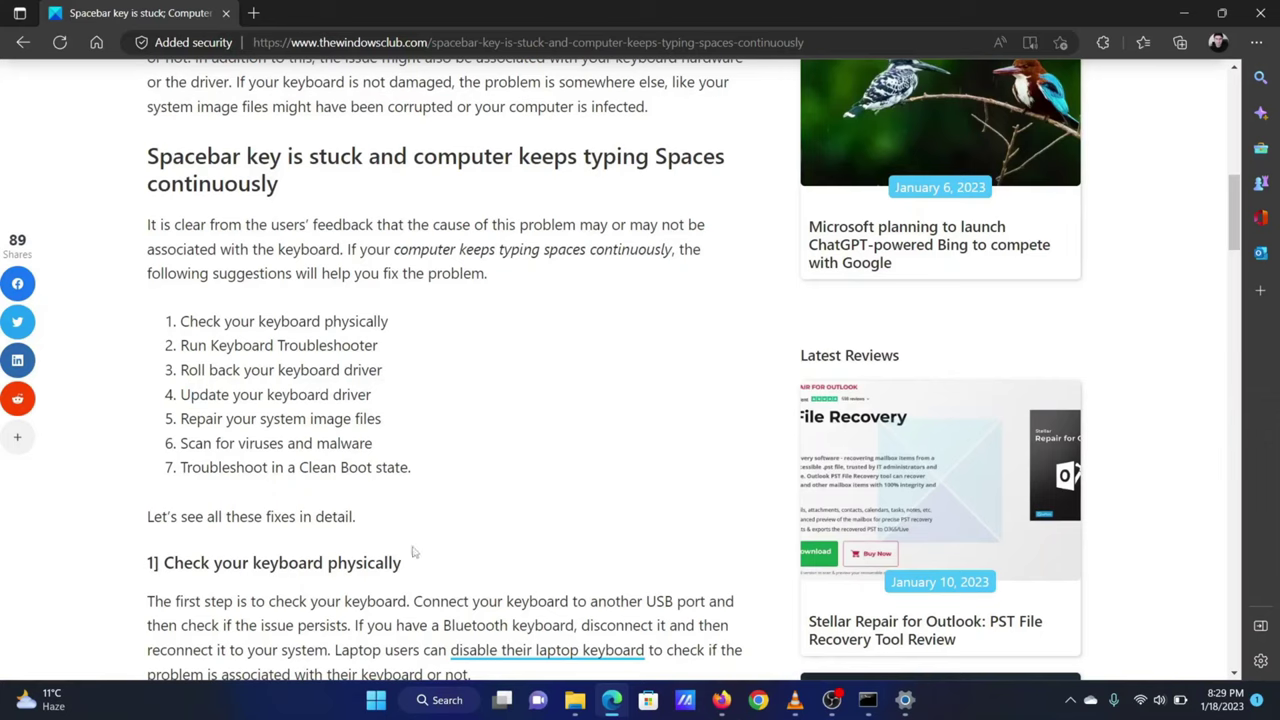
{"action": "right_click", "coordinate": [376, 700]}
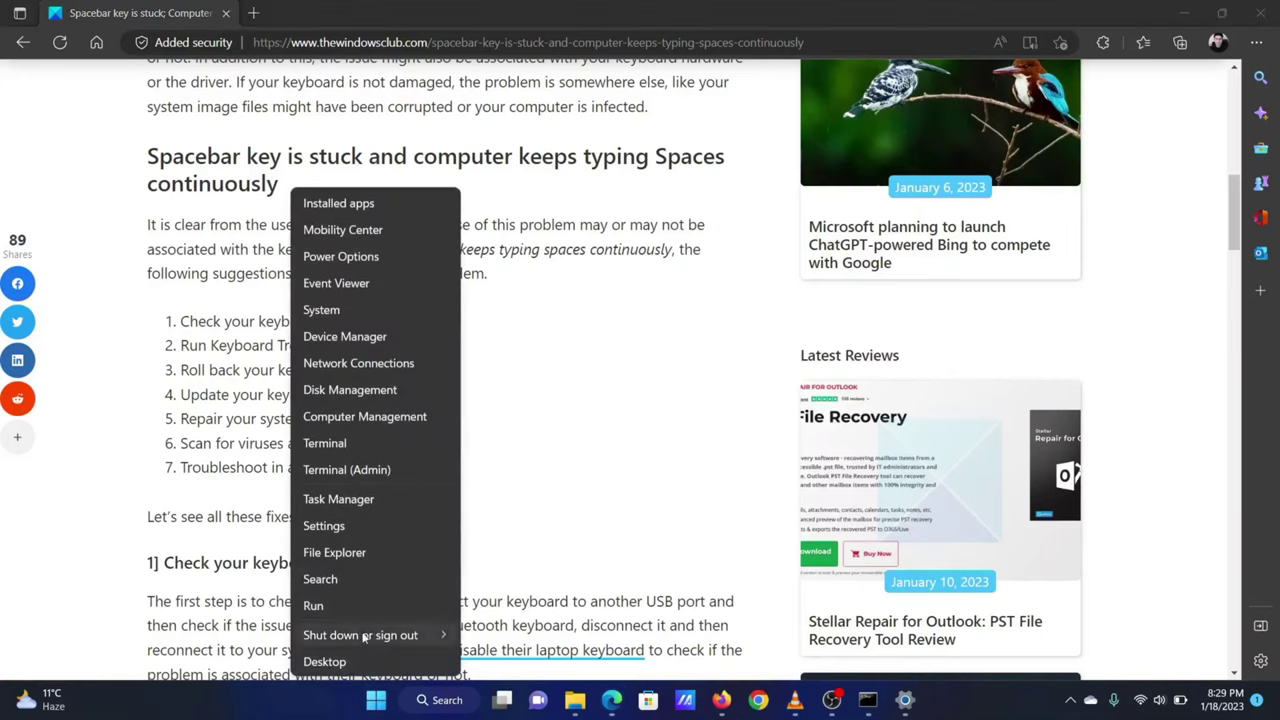
{"action": "left_click", "coordinate": [385, 528]}
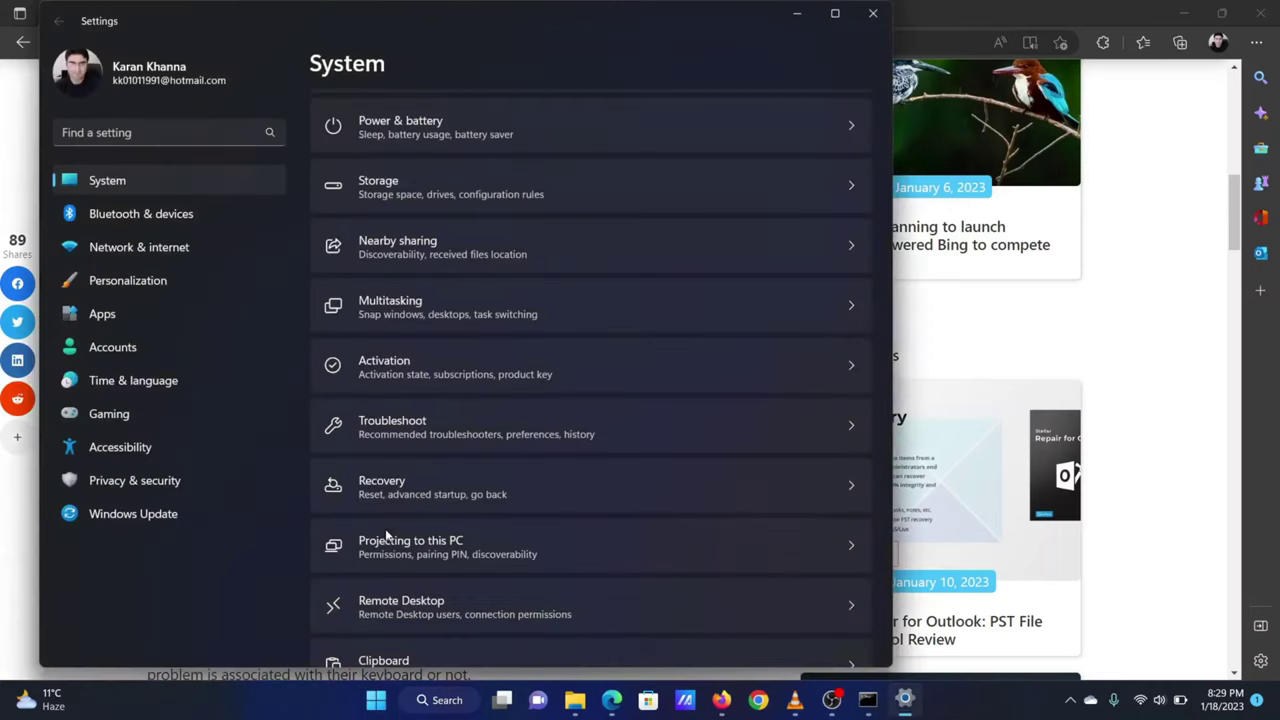
{"action": "left_click", "coordinate": [255, 521]}
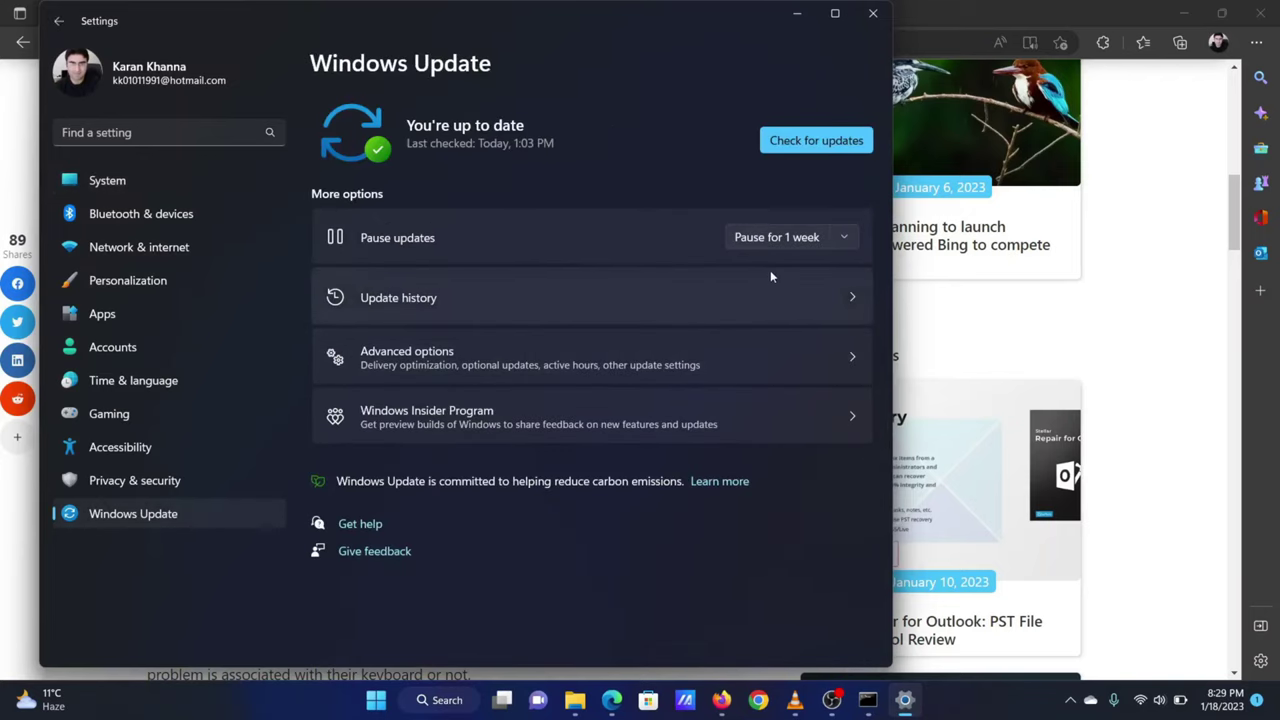
{"action": "left_click", "coordinate": [816, 142]}
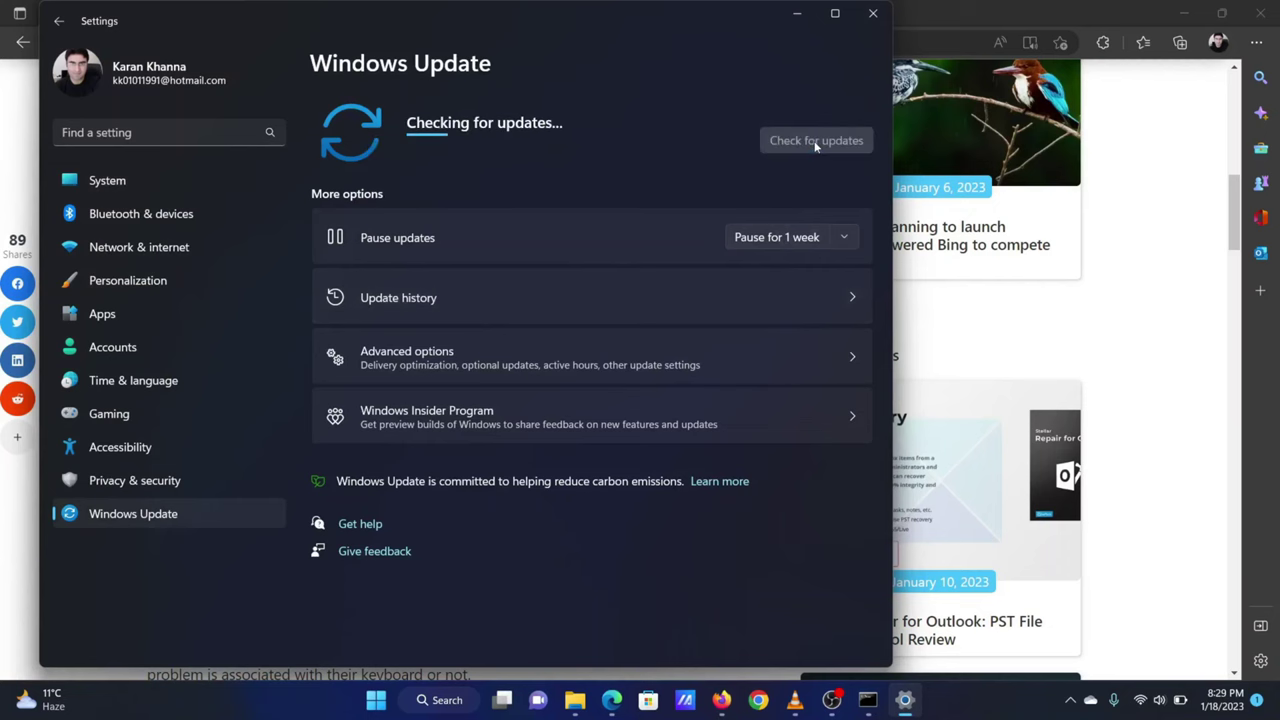
{"action": "left_click", "coordinate": [872, 15]}
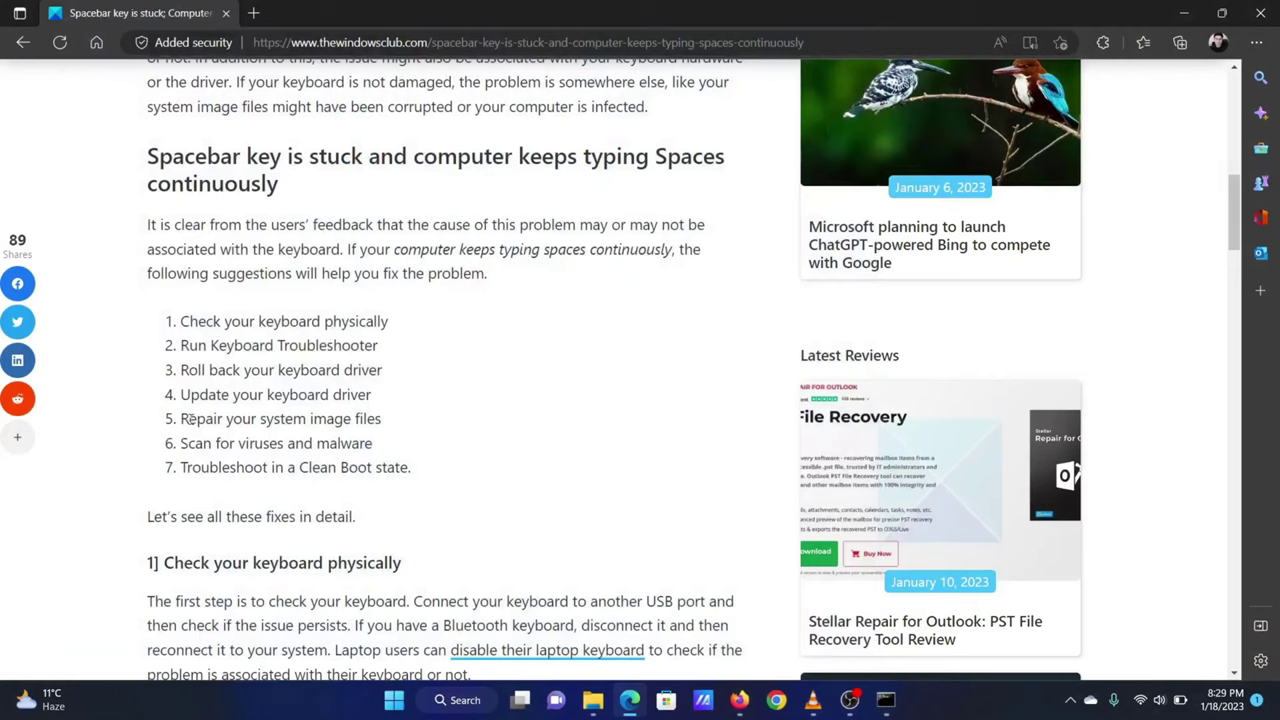
Step: Search Windows for Command Prompt, switch to the already open administrator Command Prompt, and enter the command sfc /scannow
{"action": "left_click_drag", "start_coordinate": [187, 419], "coordinate": [236, 420]}
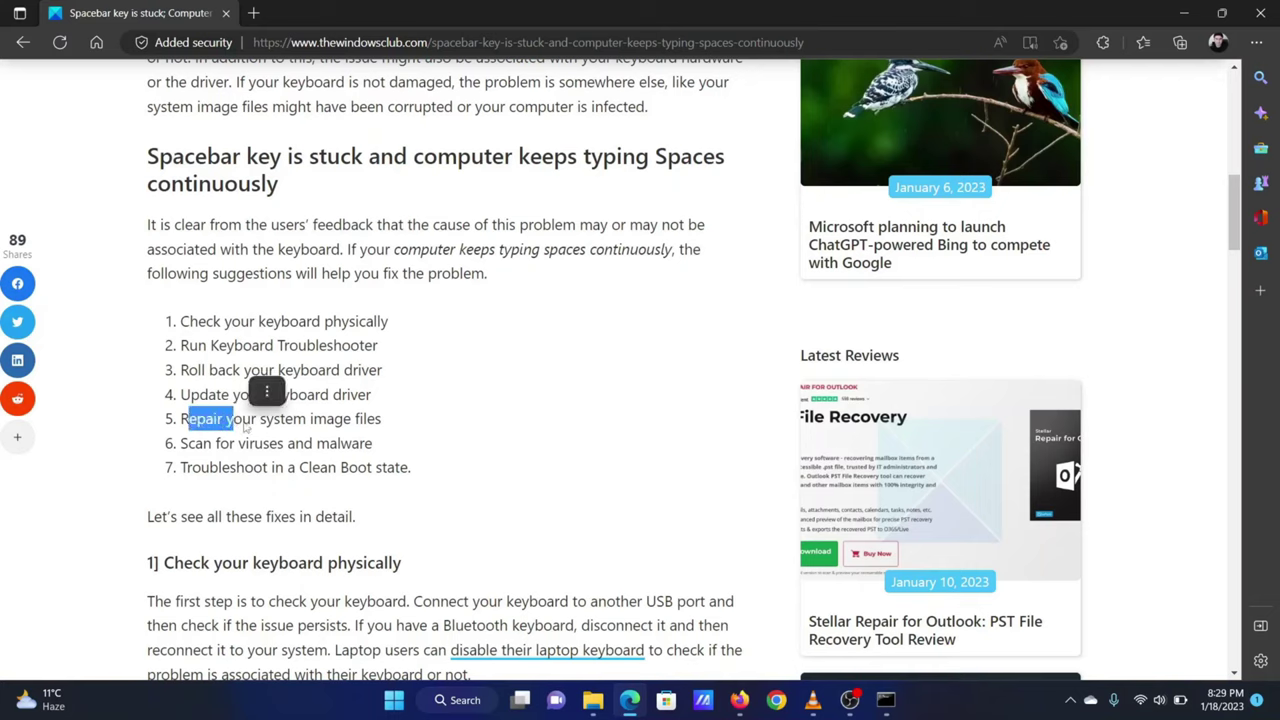
{"action": "left_click", "coordinate": [457, 703]}
{"action": "type", "text": "c"}
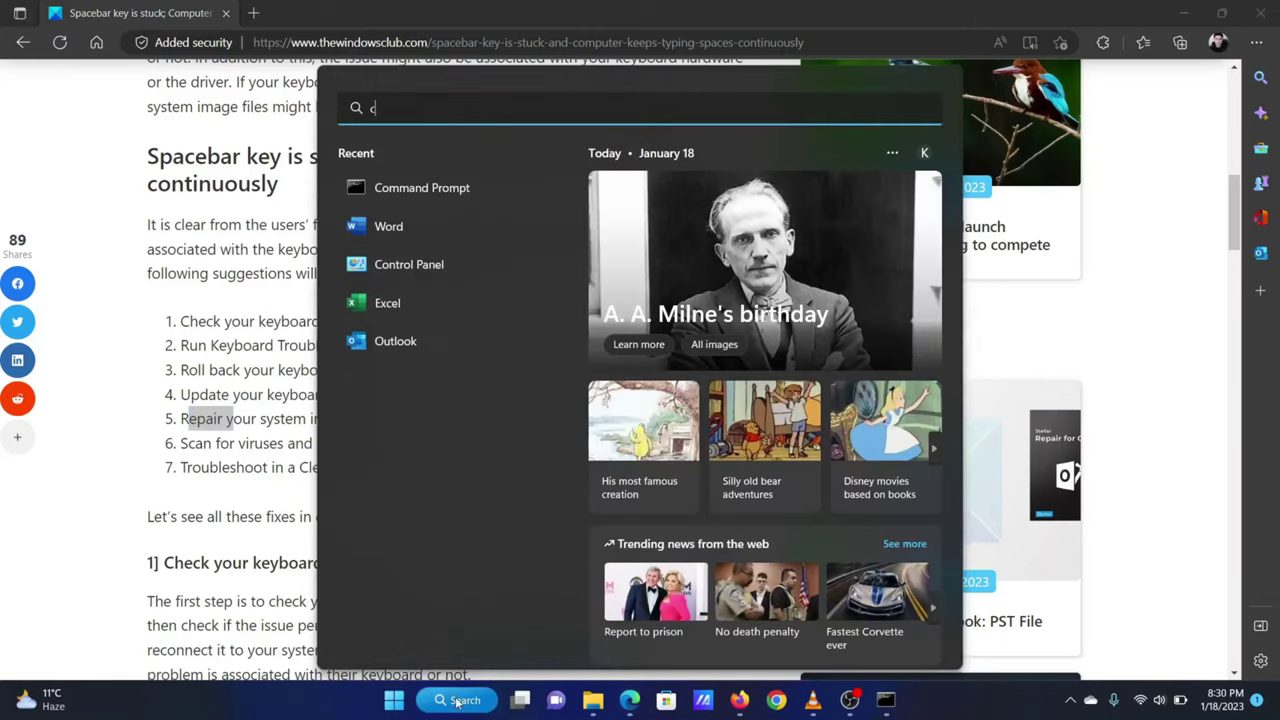
{"action": "type", "text": "omm"}
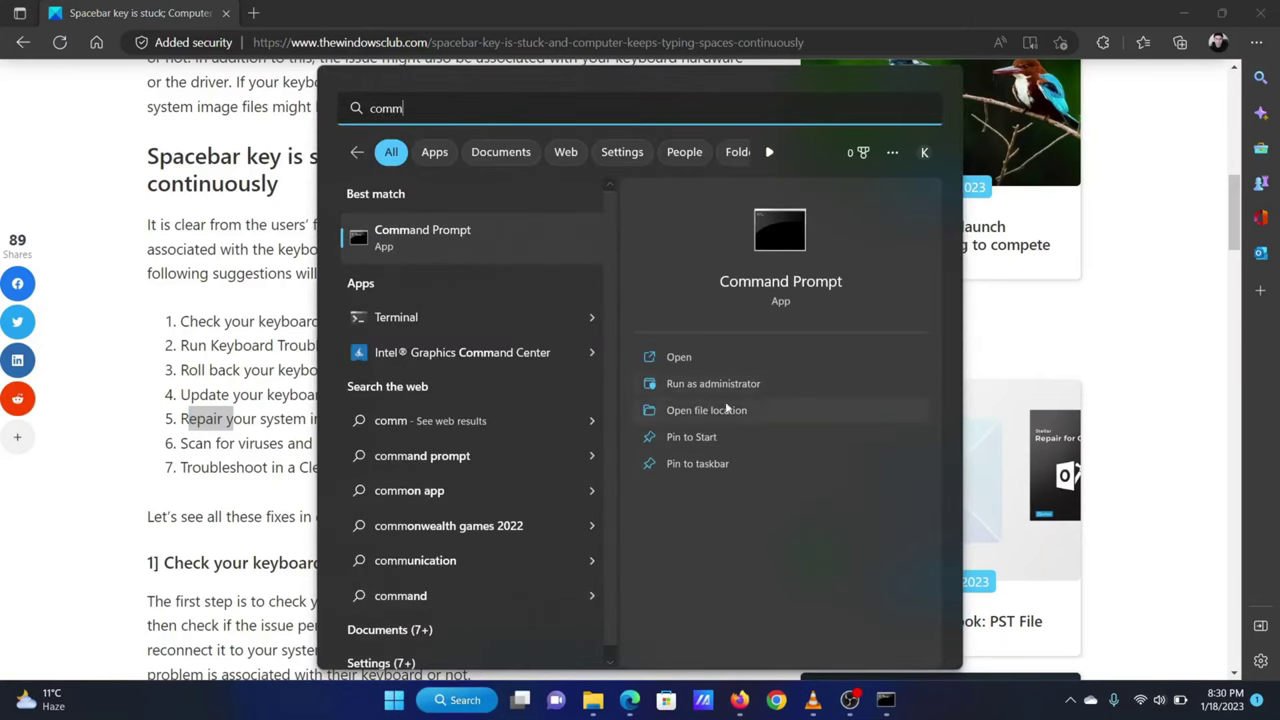
{"action": "mouse_move", "coordinate": [884, 706]}
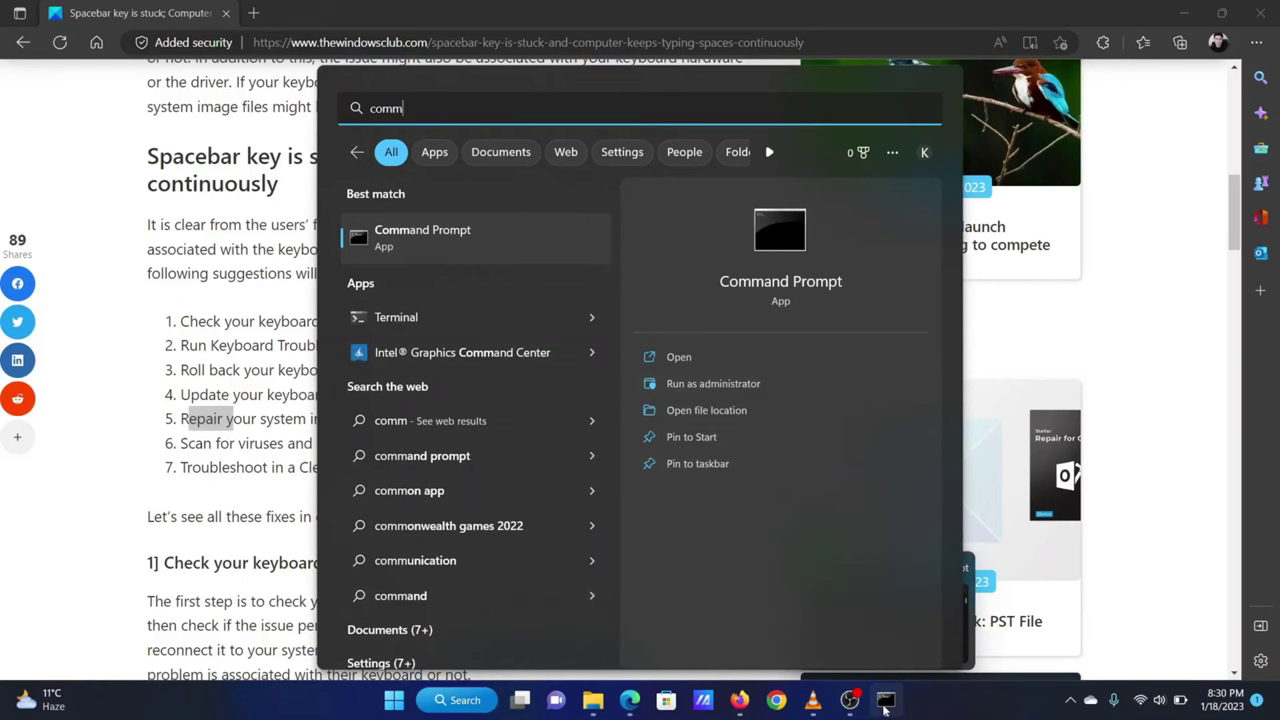
{"action": "left_click", "coordinate": [884, 706]}
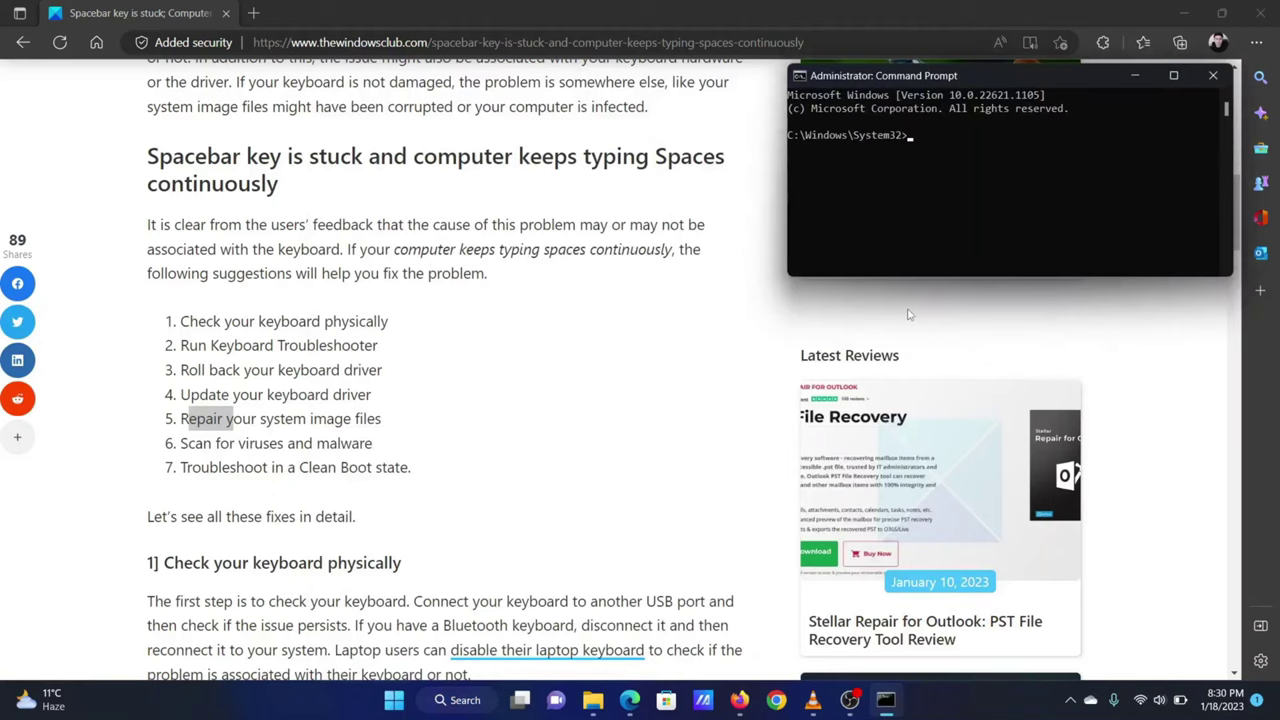
{"action": "type", "text": "sfc /scannow"}
Step: Highlight the article's Clean Boot fix and open System Configuration by running msconfig
{"action": "left_click", "coordinate": [252, 477]}
{"action": "left_click_drag", "start_coordinate": [190, 471], "coordinate": [393, 472]}
{"action": "left_click", "coordinate": [545, 462]}
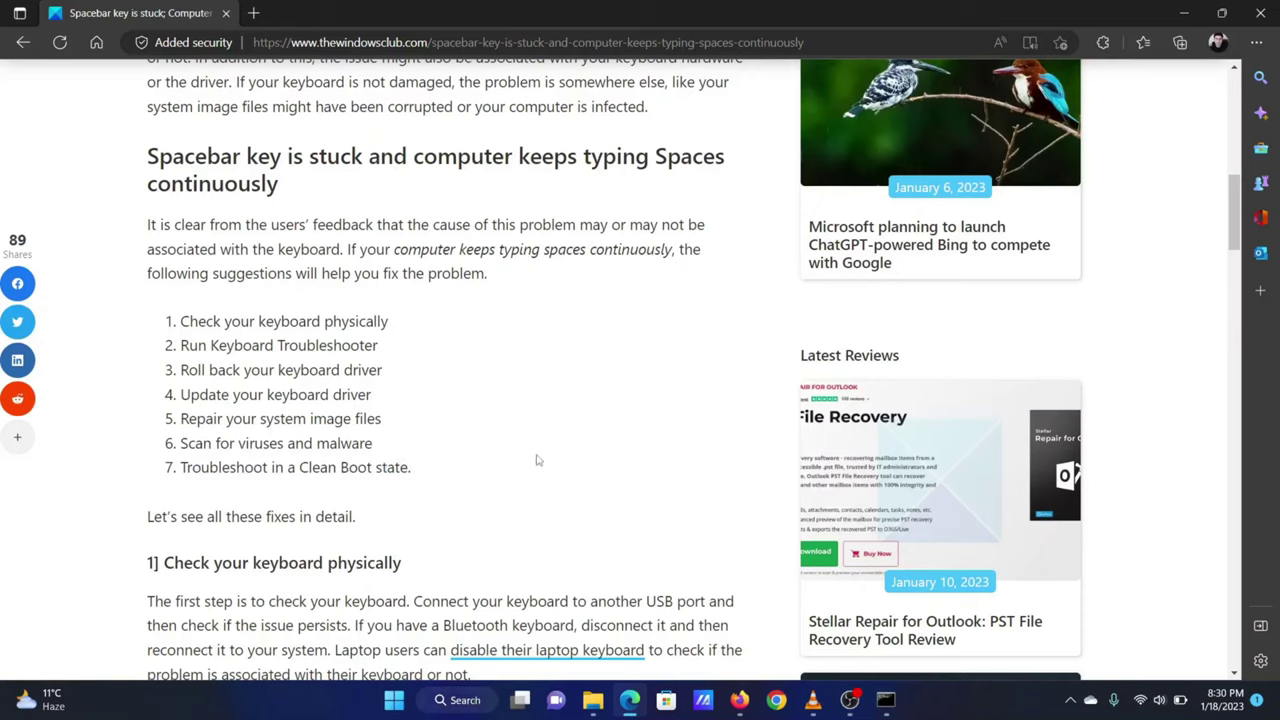
{"action": "key", "text": "super+r"}
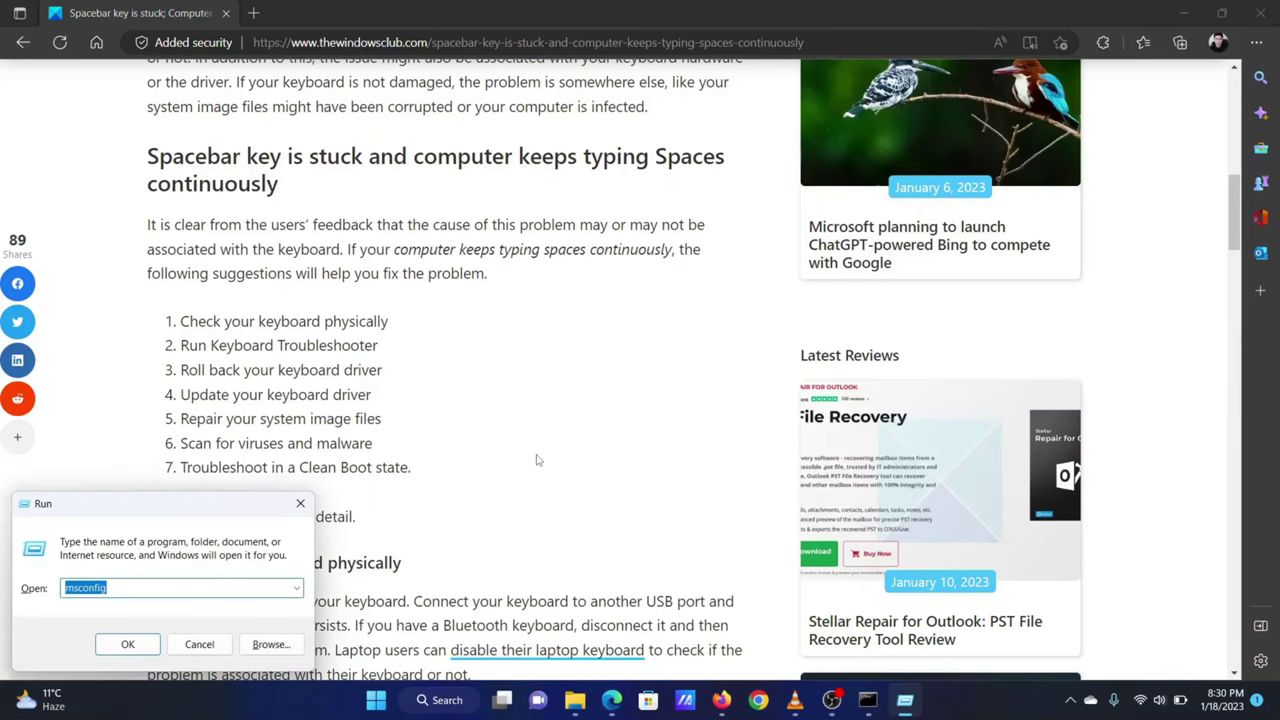
{"action": "key", "text": "Right"}
{"action": "key", "text": "Return"}
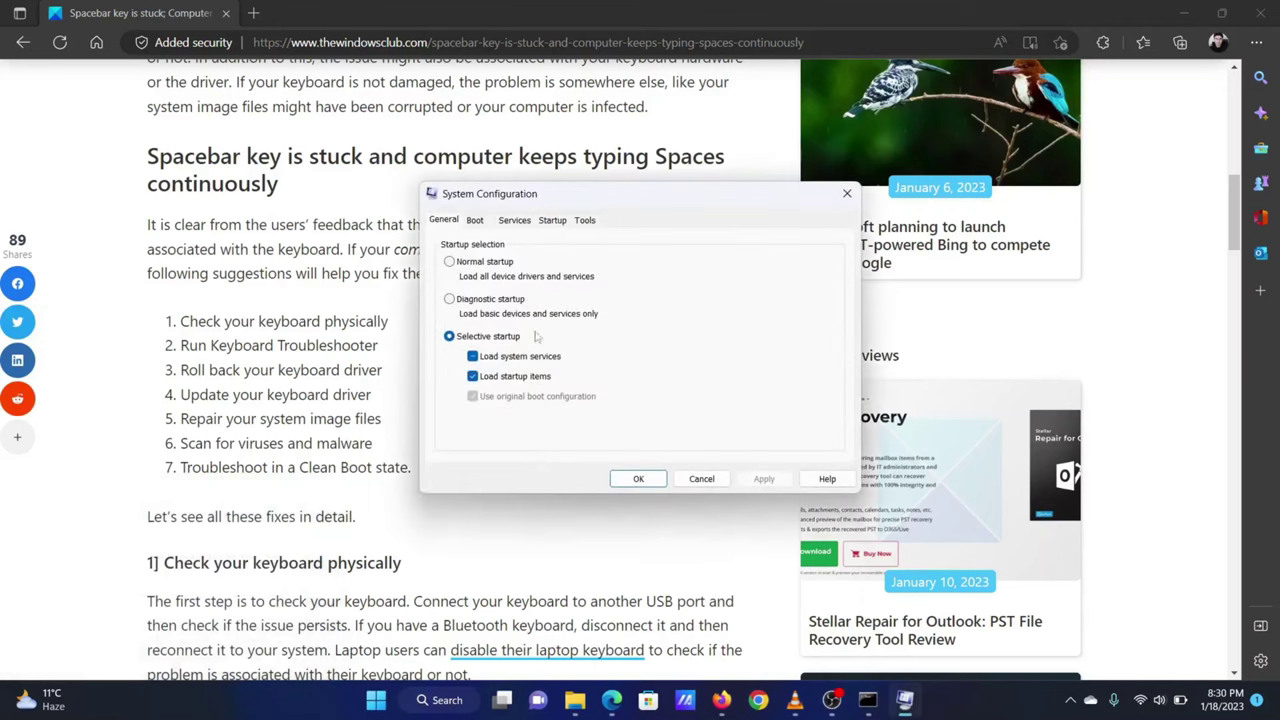
Step: Hide all Microsoft services in System Configuration and enable ASUS Link Remote and ASUS Software Manager
{"action": "left_click", "coordinate": [514, 221]}
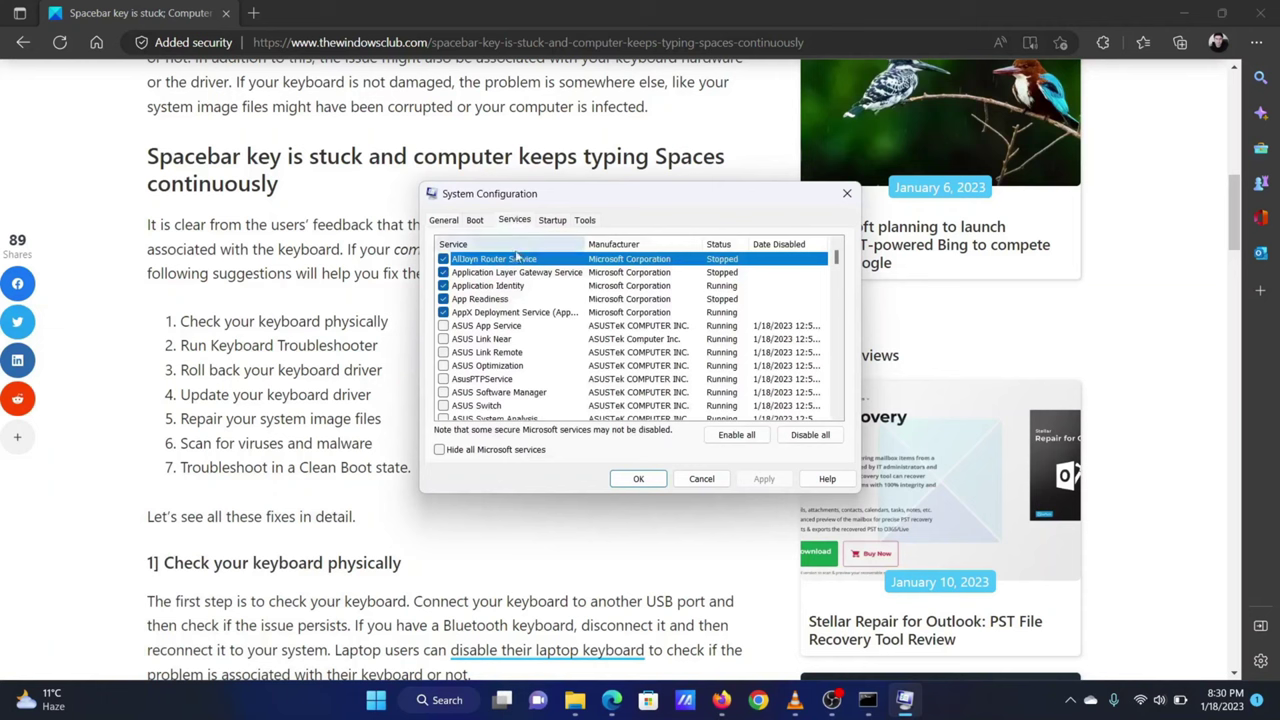
{"action": "left_click", "coordinate": [440, 450]}
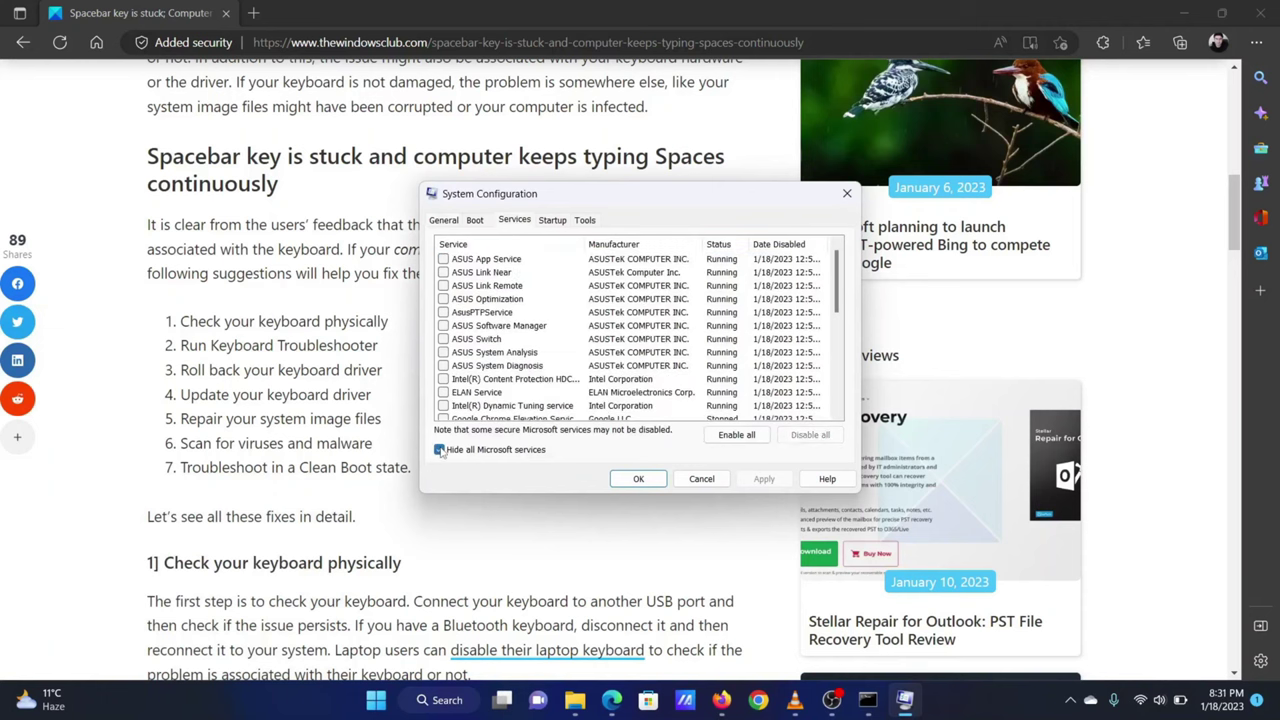
{"action": "left_click", "coordinate": [443, 286]}
{"action": "left_click", "coordinate": [444, 326]}
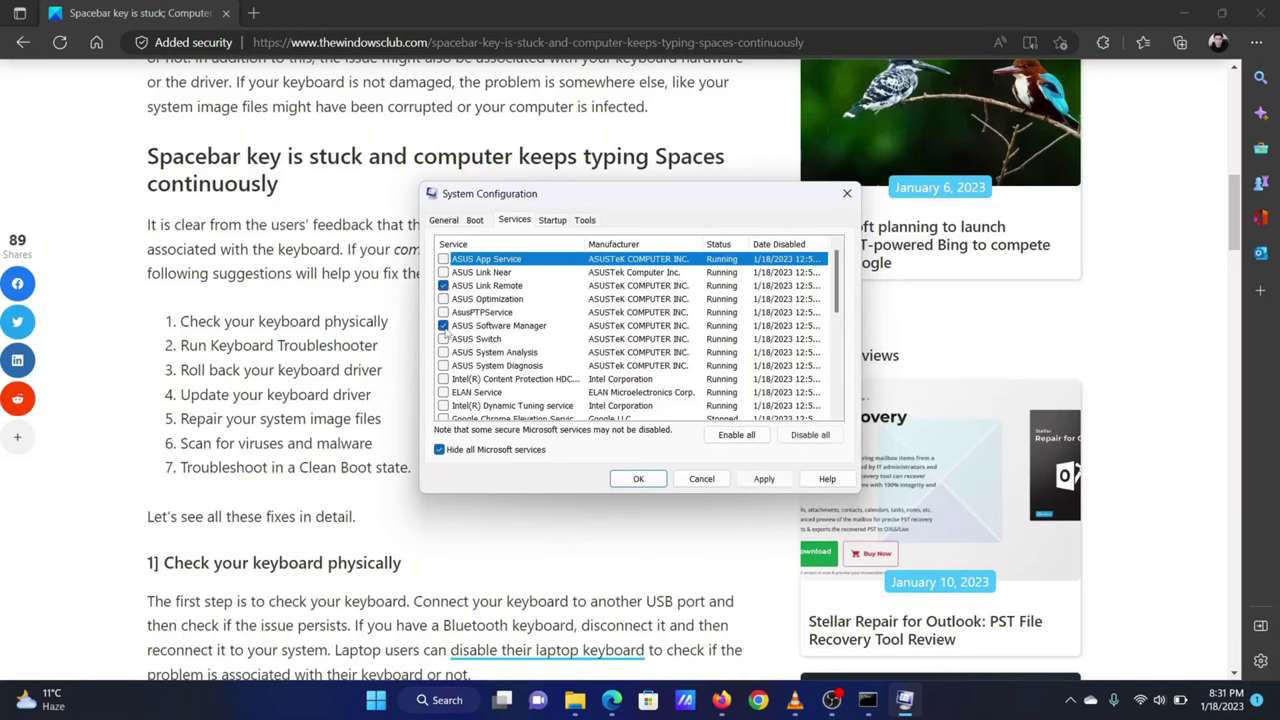
Step: Disable all the listed non-Microsoft services, apply the change, and close System Configuration without restarting
{"action": "left_click", "coordinate": [811, 436]}
{"action": "left_click", "coordinate": [764, 479]}
{"action": "left_click", "coordinate": [638, 479]}
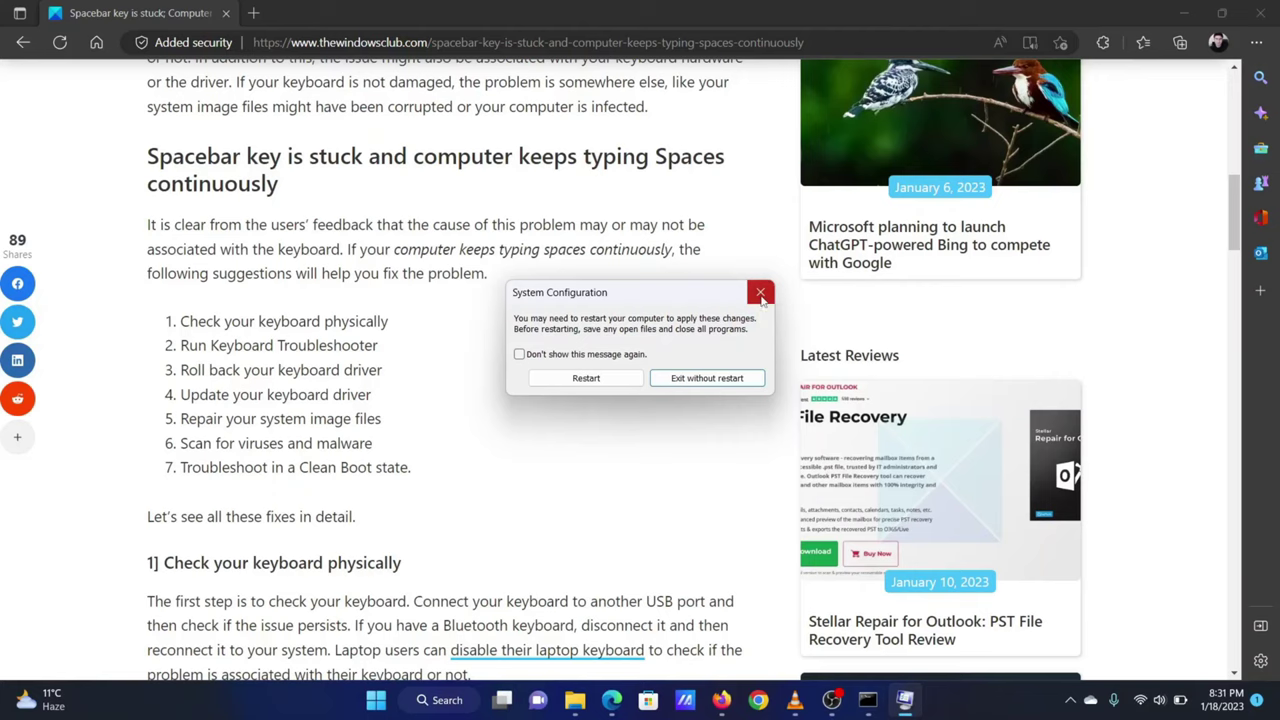
{"action": "left_click", "coordinate": [760, 294]}
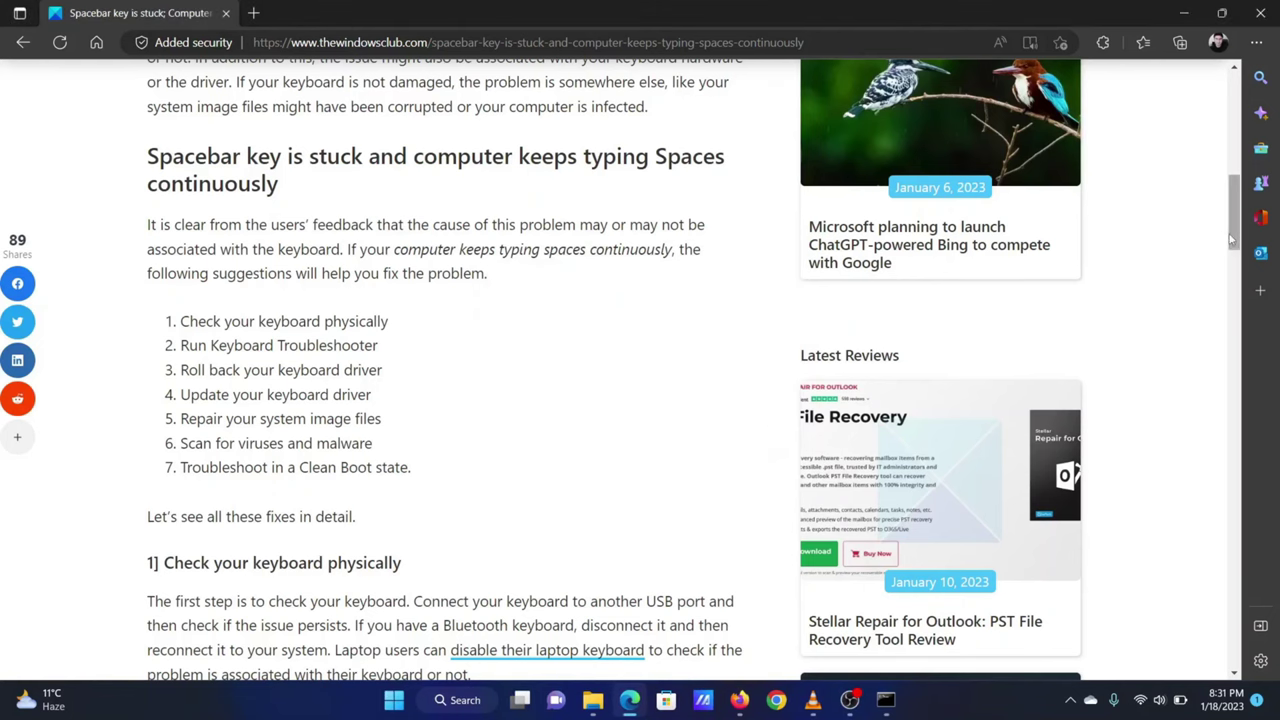
Step: Return to the beginning of the article and review its title
{"action": "left_click_drag", "start_coordinate": [1240, 218], "coordinate": [1238, 115]}
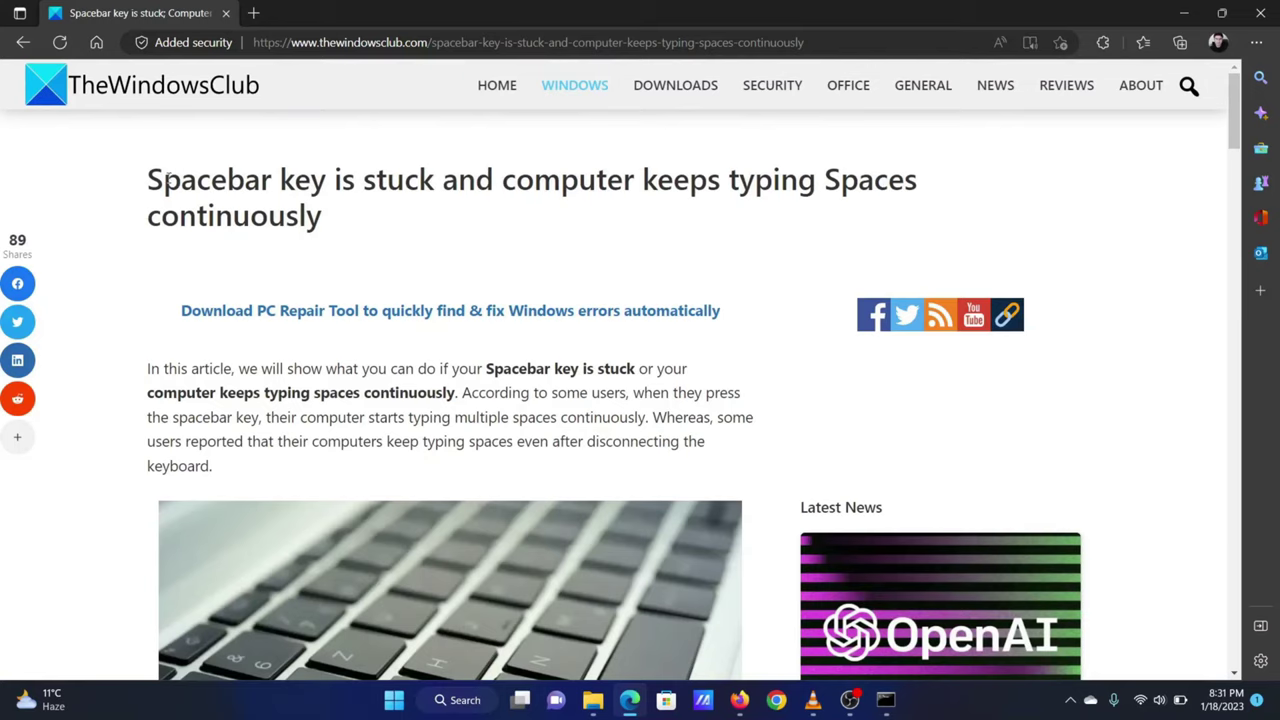
{"action": "left_click_drag", "start_coordinate": [163, 180], "coordinate": [310, 215]}
{"action": "left_click", "coordinate": [471, 244]}
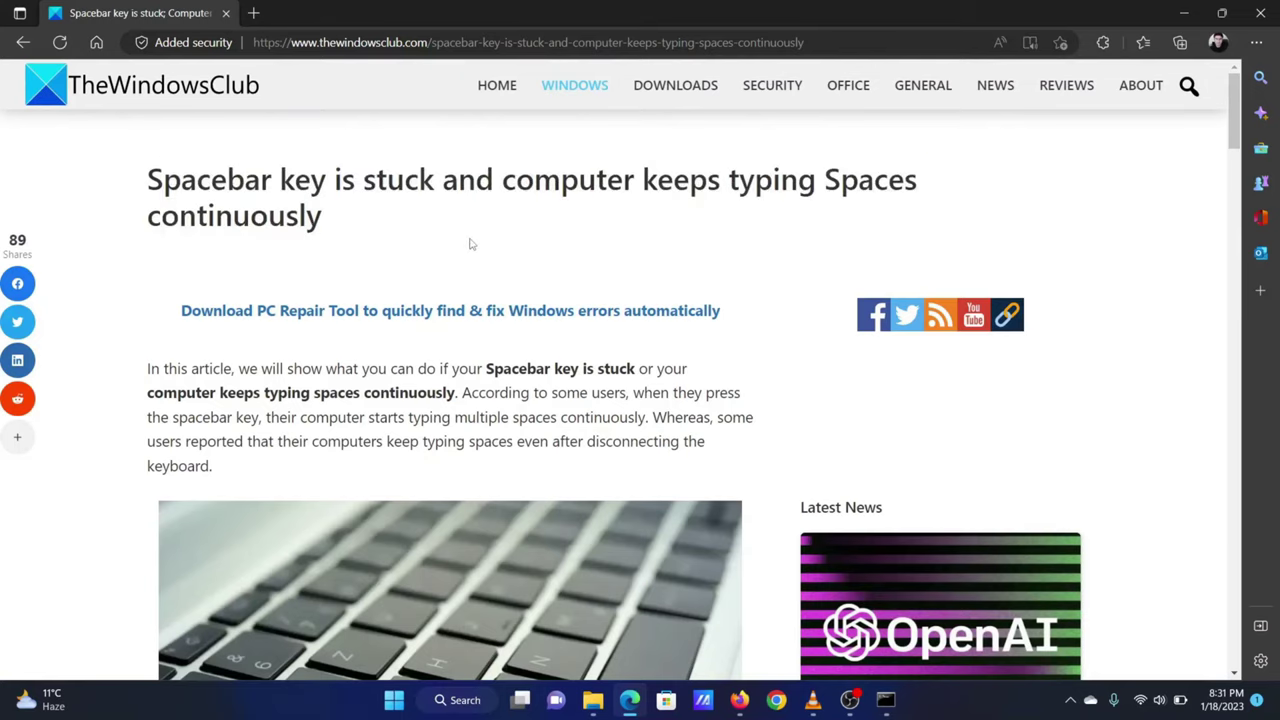